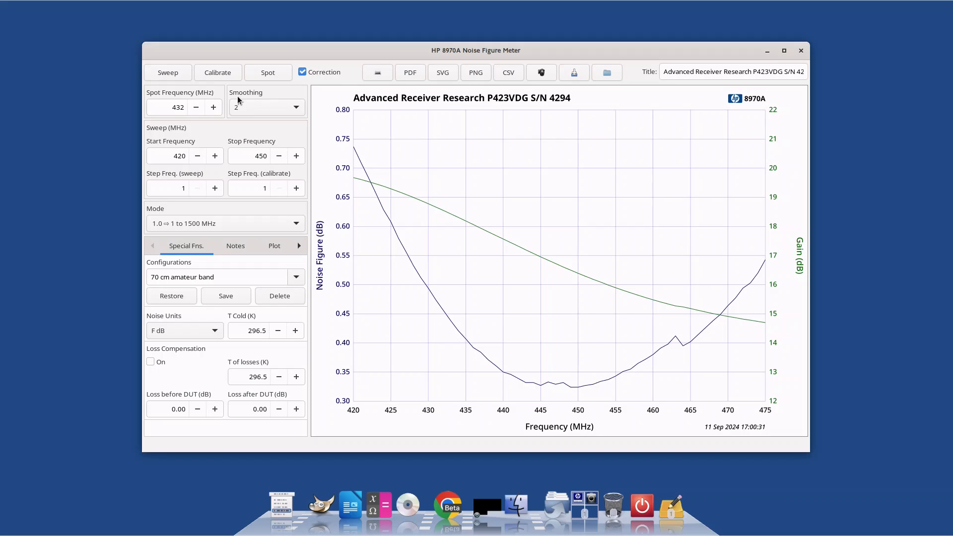
# Step: Set the smoothing to 8 and check the printers offered for printing the plot without printing it
pyautogui.click(258, 106)
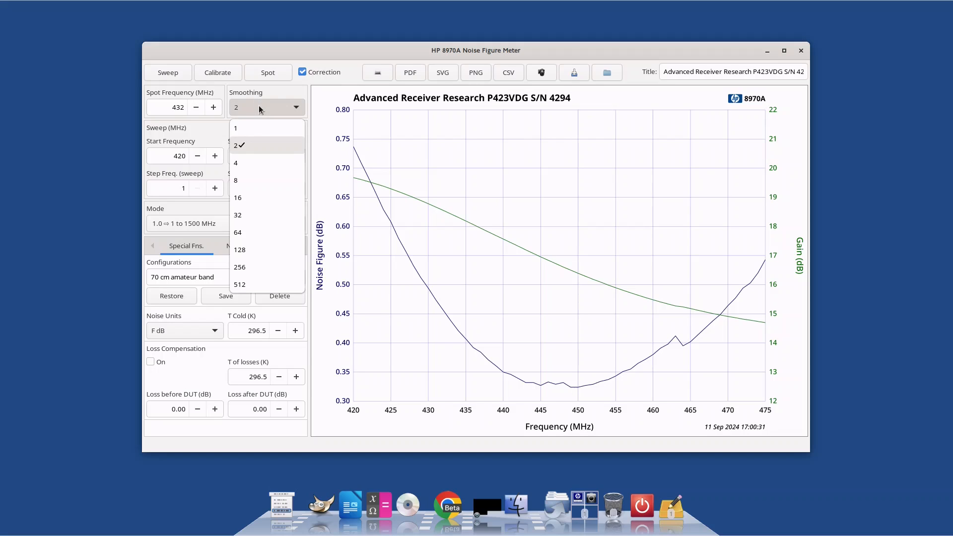
pyautogui.click(260, 175)
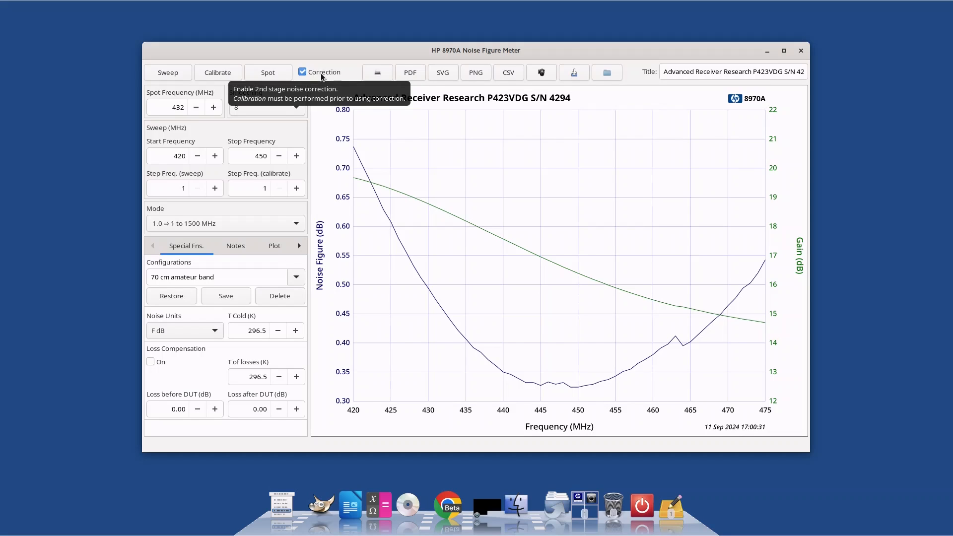
pyautogui.click(377, 73)
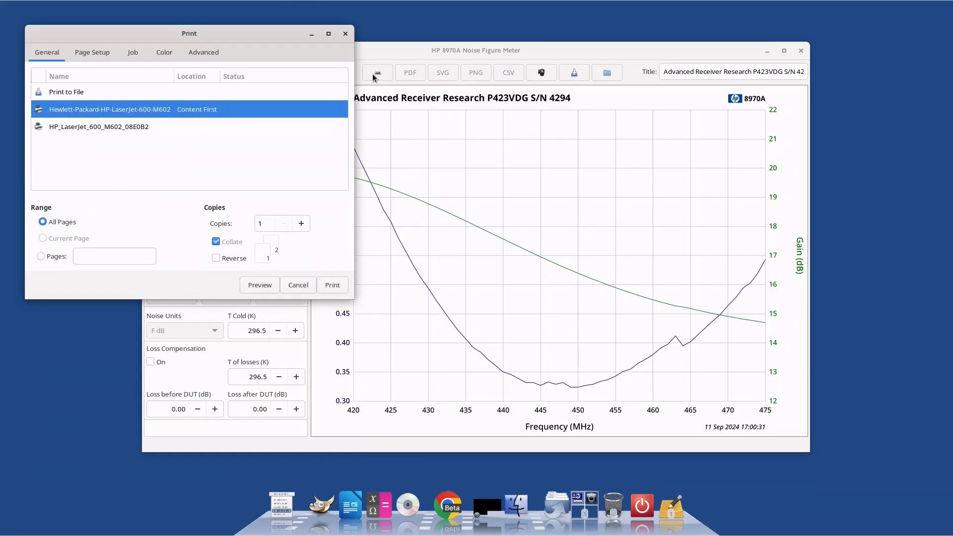
pyautogui.click(346, 34)
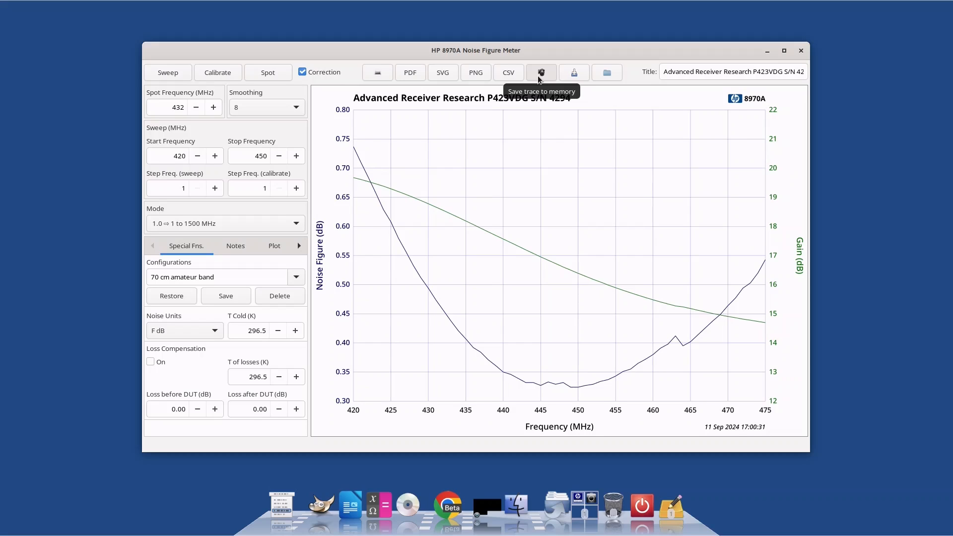
# Step: Load the saved P423VDG preamplifier measurement and inspect its noise figure and gain readings along the traces
pyautogui.click(613, 77)
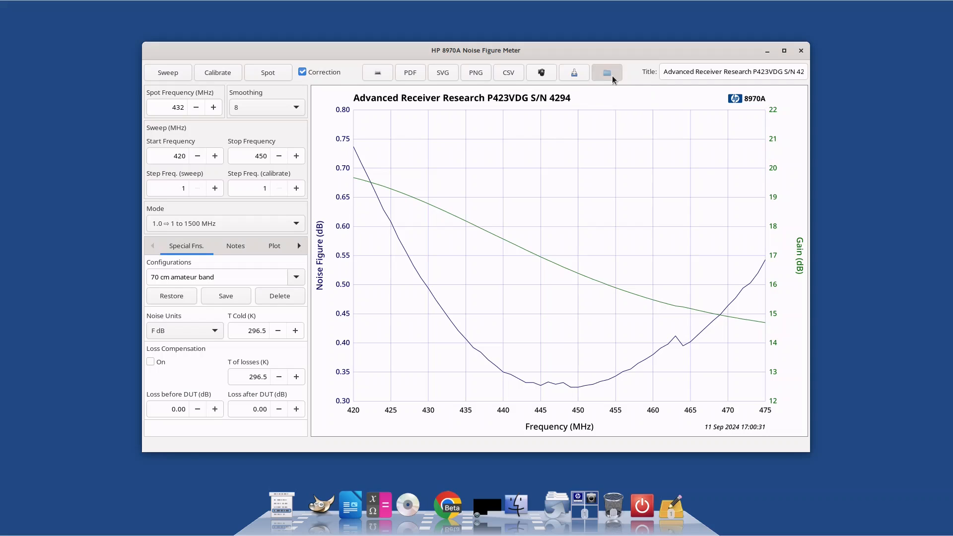
pyautogui.doubleClick(449, 161)
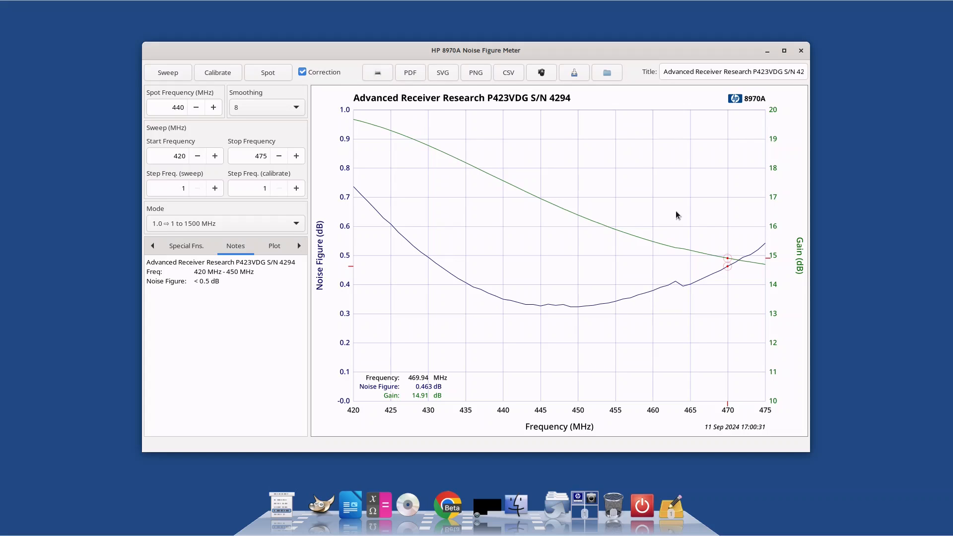
pyautogui.moveTo(677, 210); pyautogui.dragTo(448, 213)
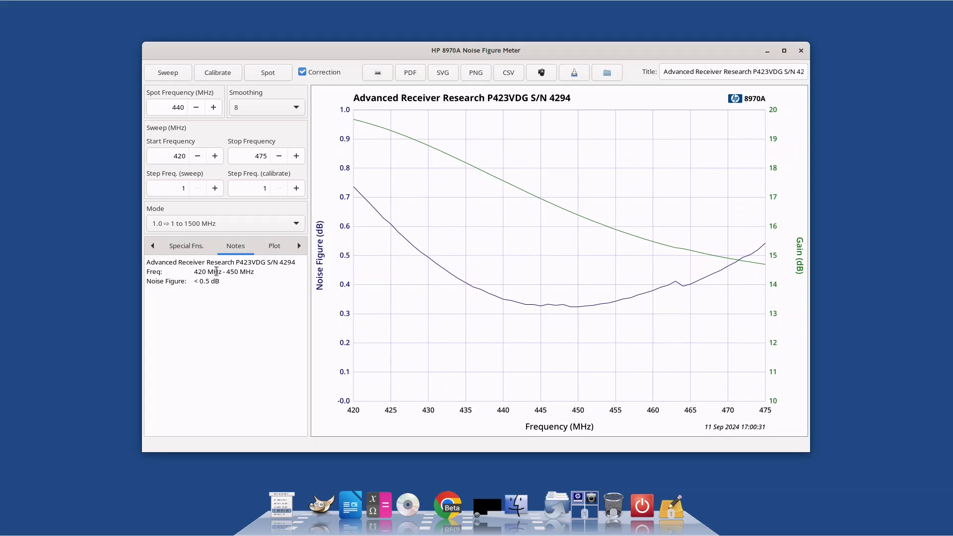
# Step: Restore the saved "70 cm amateur band" configuration from the special functions settings
pyautogui.rightClick(174, 246)
pyautogui.click(174, 261)
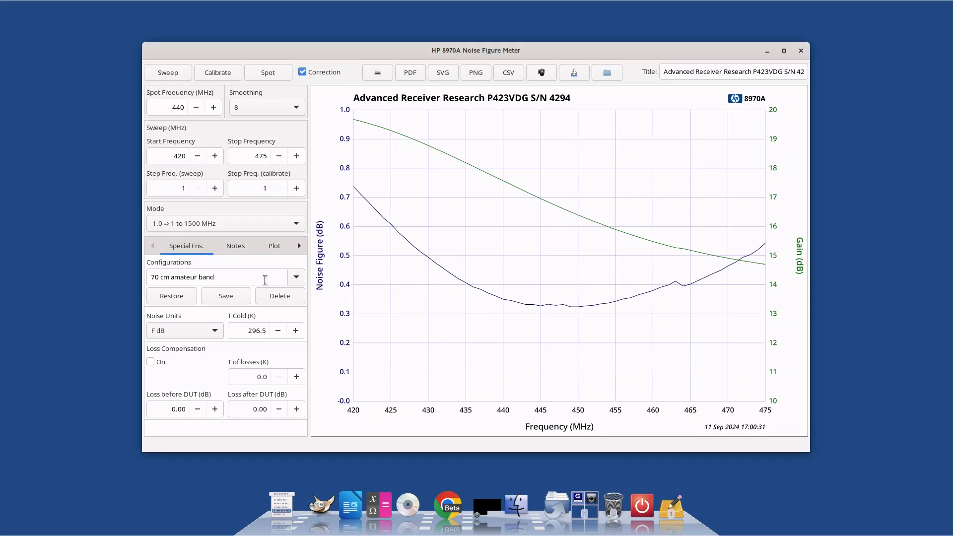
pyautogui.click(297, 279)
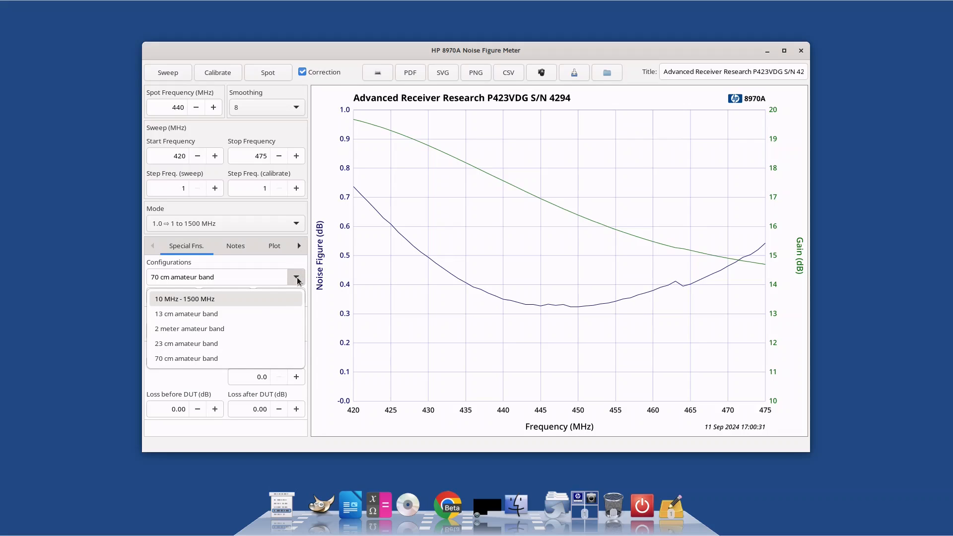
pyautogui.click(297, 278)
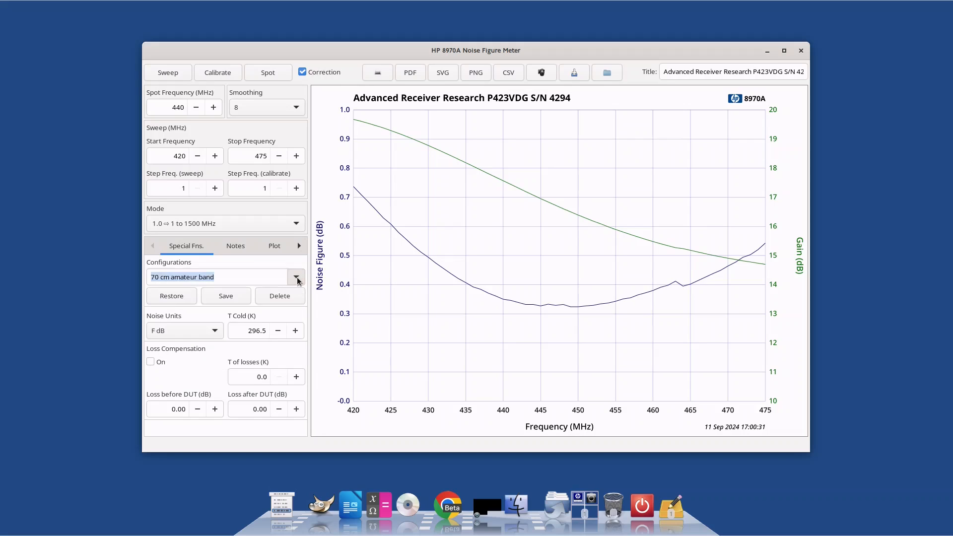
pyautogui.click(226, 278)
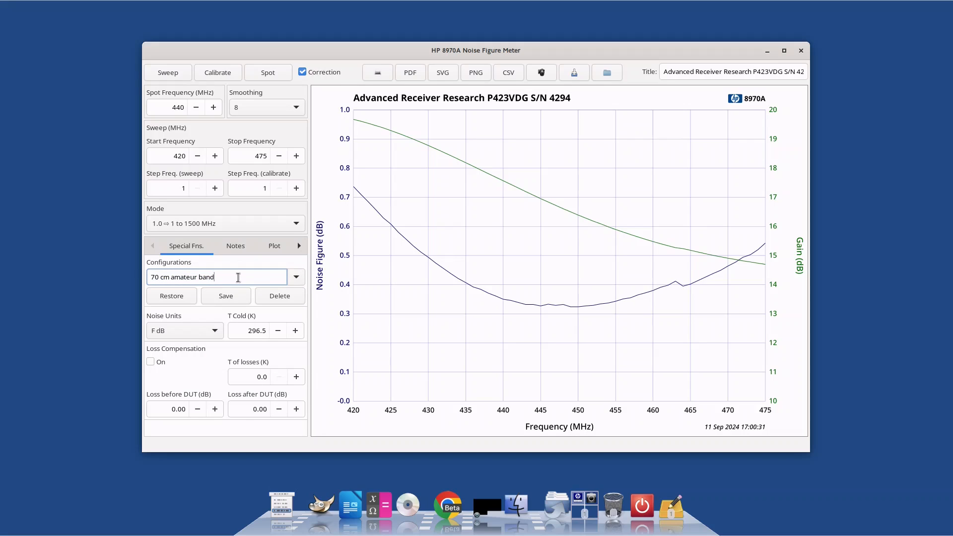
pyautogui.click(164, 300)
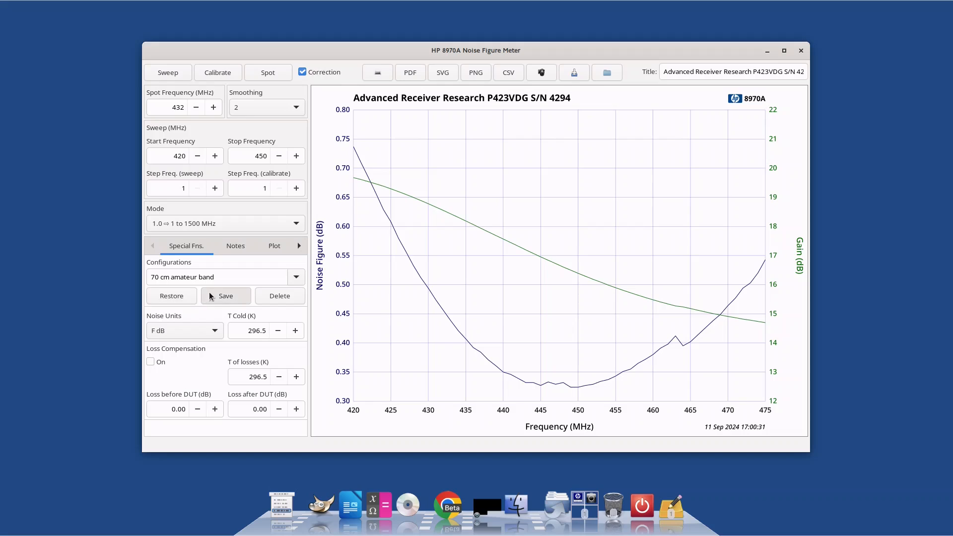
# Step: Review the available noise units, keeping F dB, and read the notes stored with the measurement
pyautogui.click(184, 329)
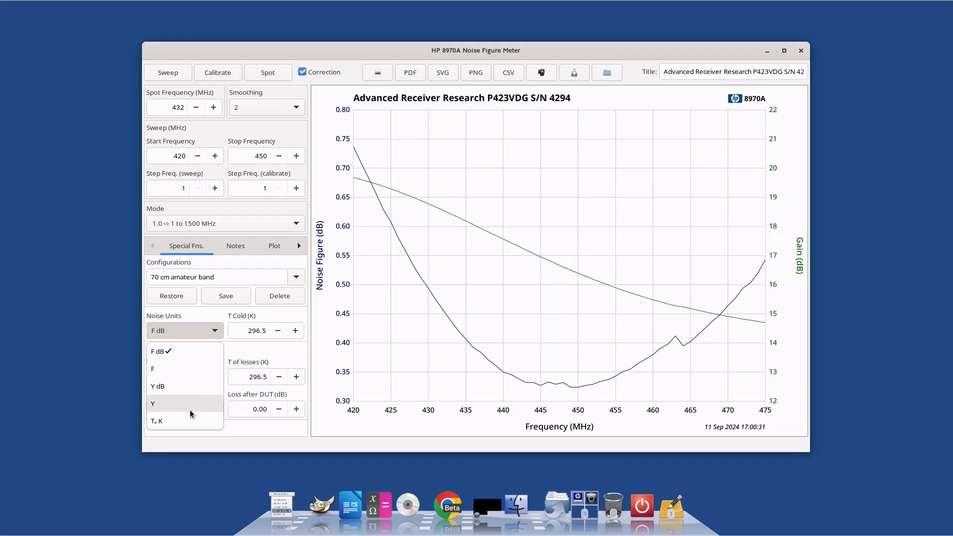
pyautogui.click(191, 332)
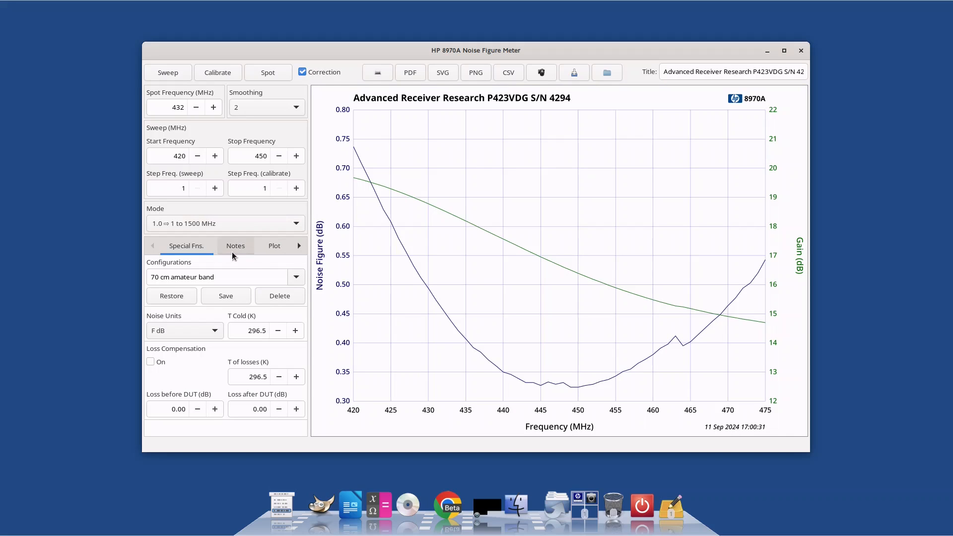
pyautogui.click(232, 254)
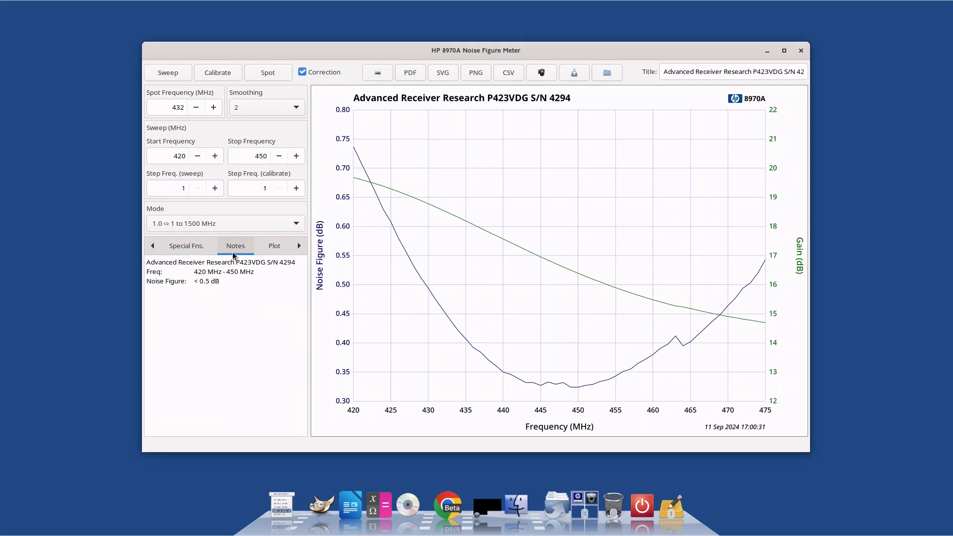
pyautogui.click(237, 278)
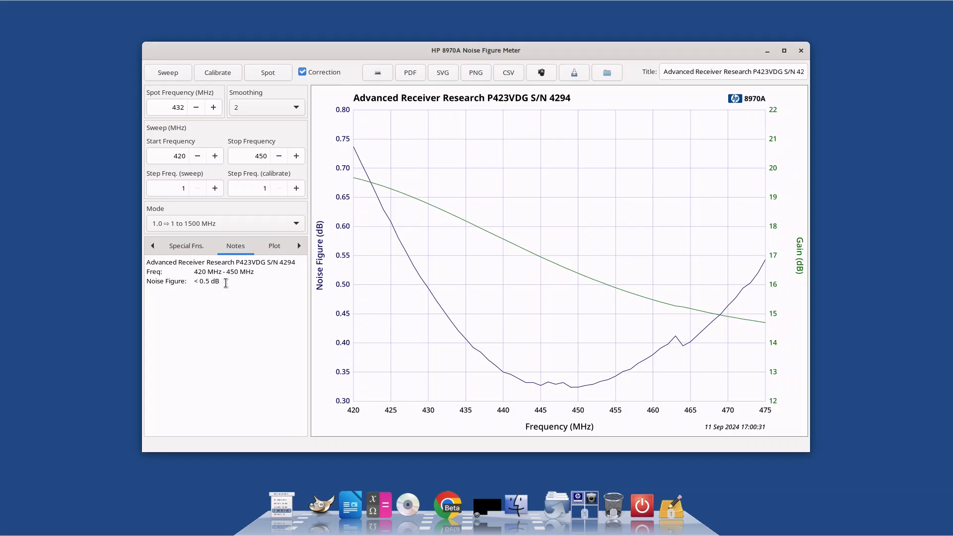
# Step: Set the maximum of the plot's noise range to 1.0 dB
pyautogui.click(266, 247)
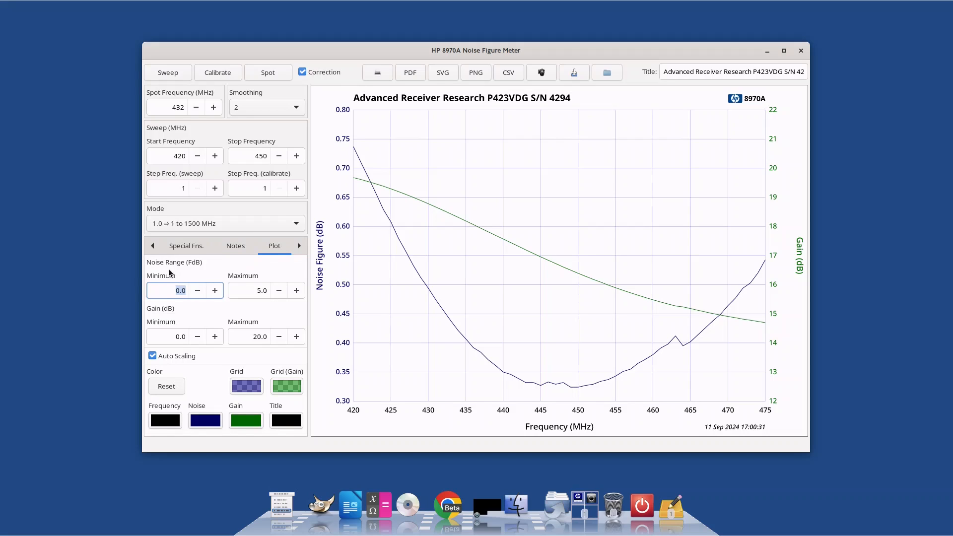
pyautogui.click(257, 291)
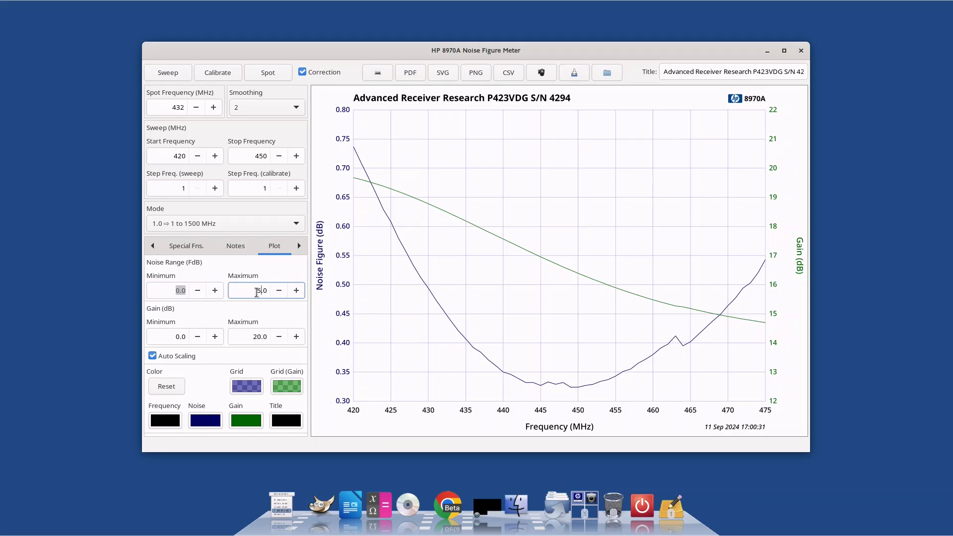
pyautogui.press('Delete')
pyautogui.write('1')
pyautogui.press('Return')
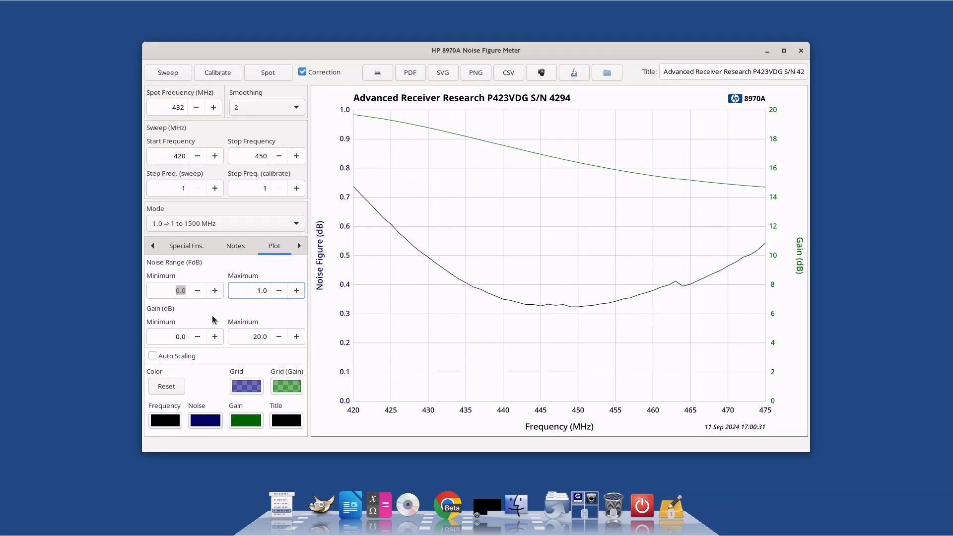
# Step: Set the minimum of the plot's gain range to 10.0 dB and turn auto scaling back on
pyautogui.click(175, 338)
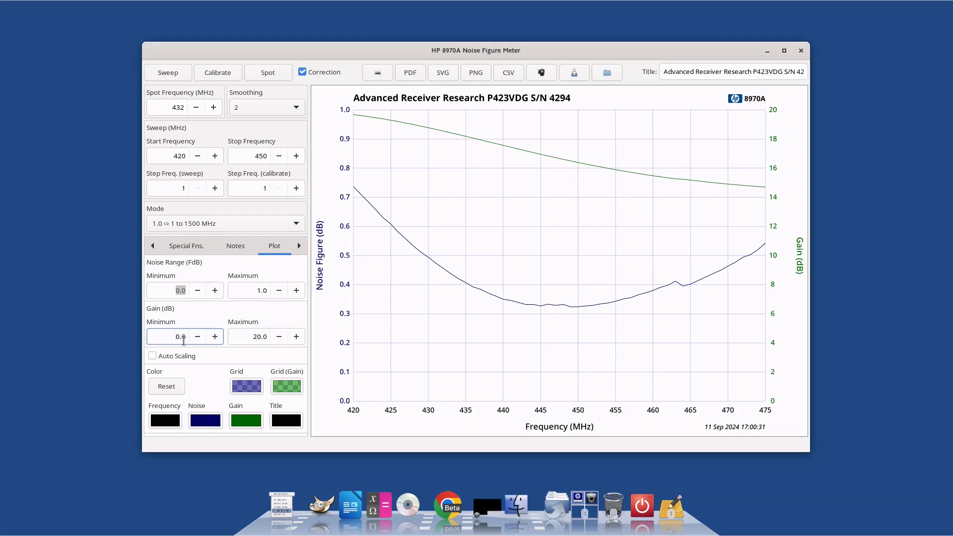
pyautogui.write('1')
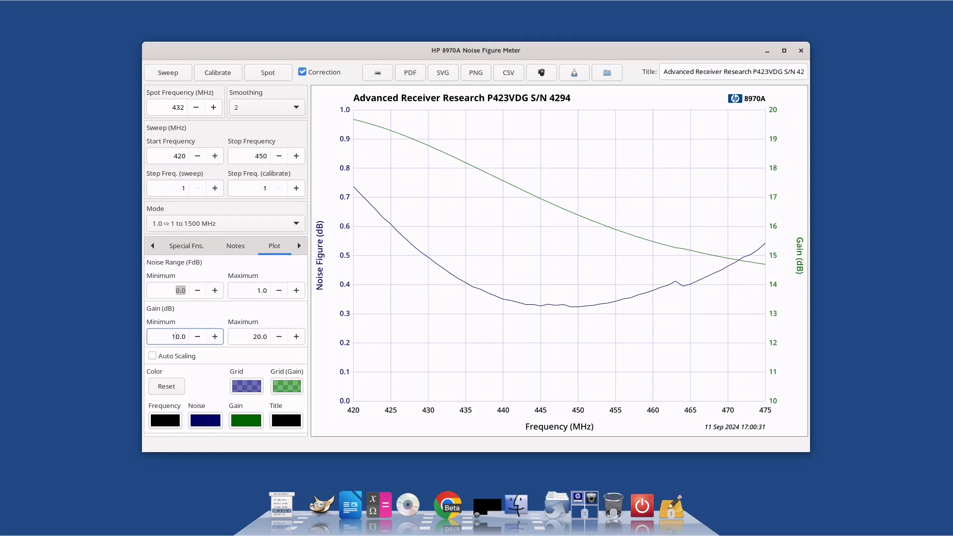
pyautogui.click(180, 357)
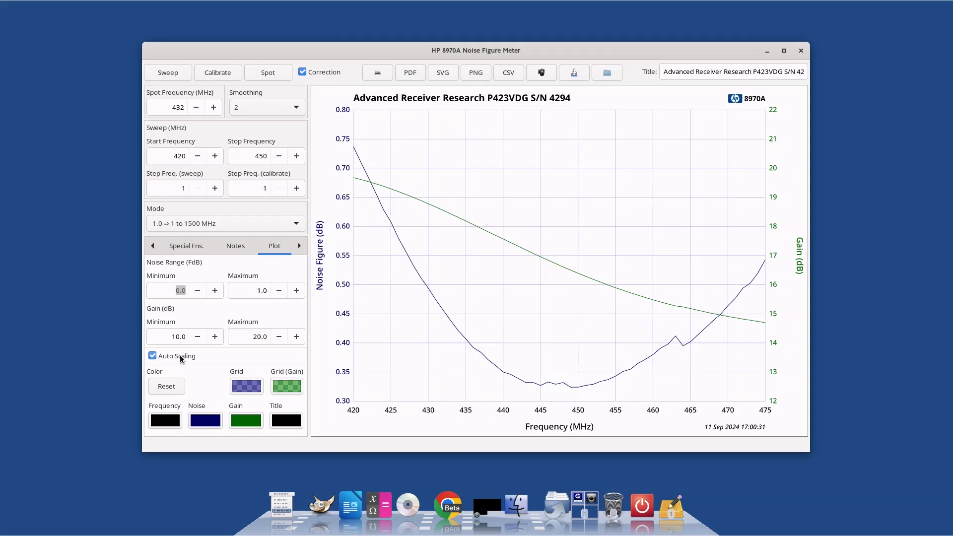
# Step: Recolour the noise trace dark red and reset the plot colours to their defaults
pyautogui.click(198, 420)
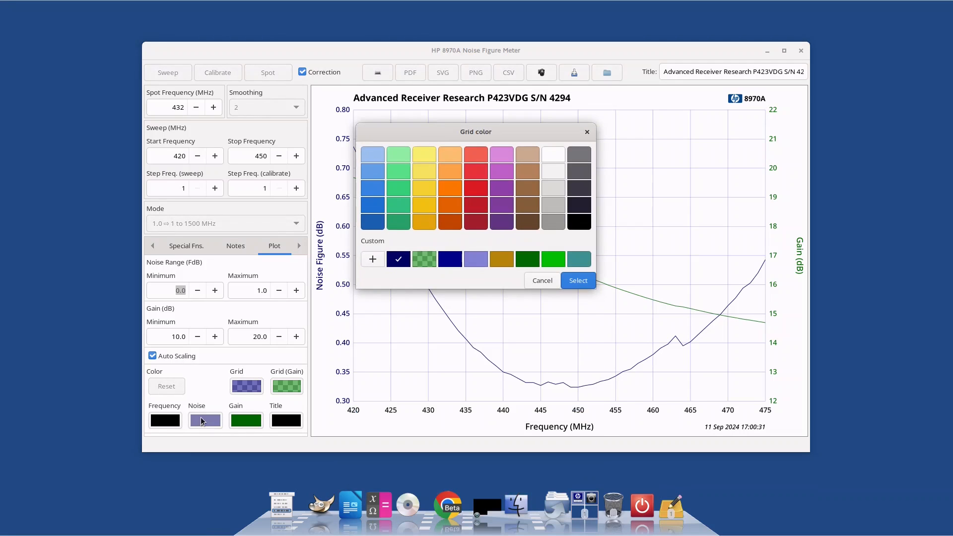
pyautogui.click(476, 223)
pyautogui.click(576, 281)
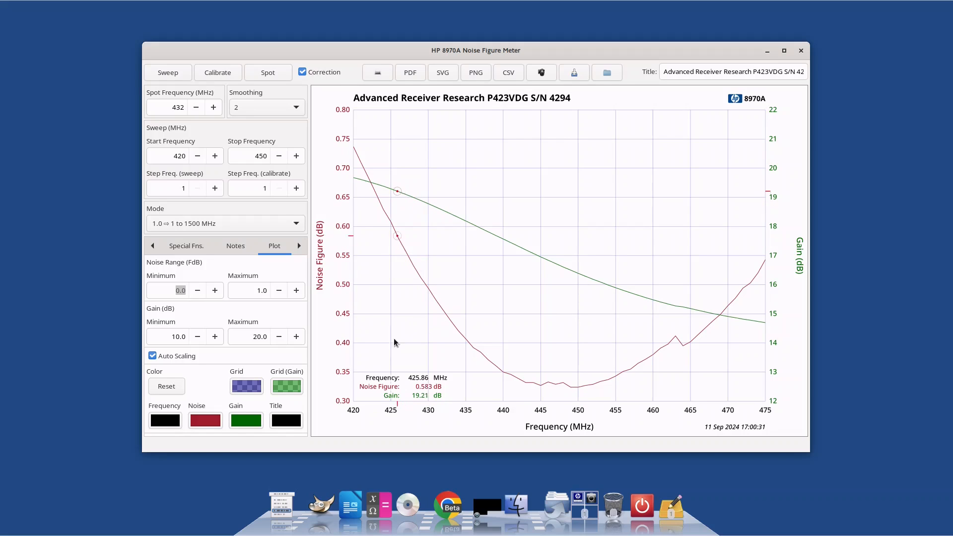
pyautogui.click(171, 387)
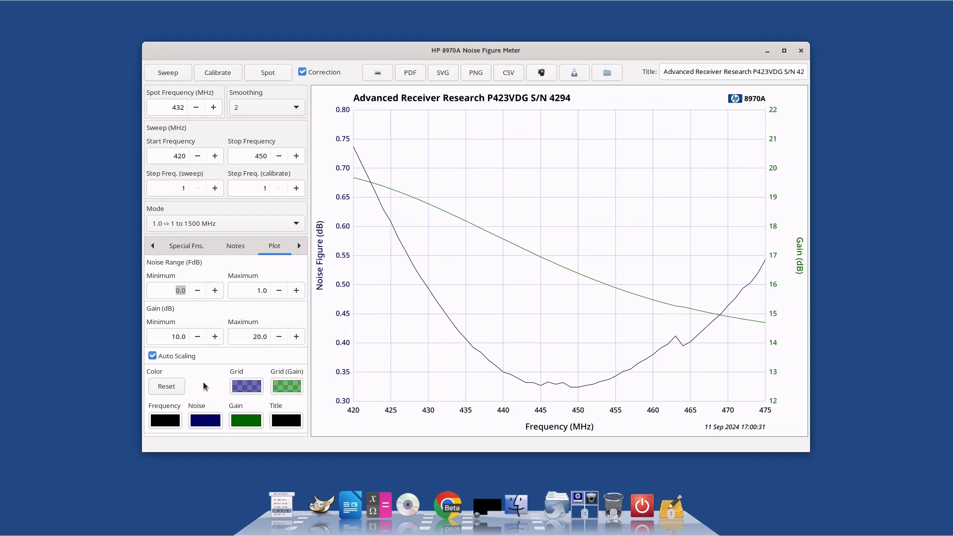
# Step: Display the external mixer settings and set the measurement mode to 1.1, fixed IF with variable external LO
pyautogui.click(298, 247)
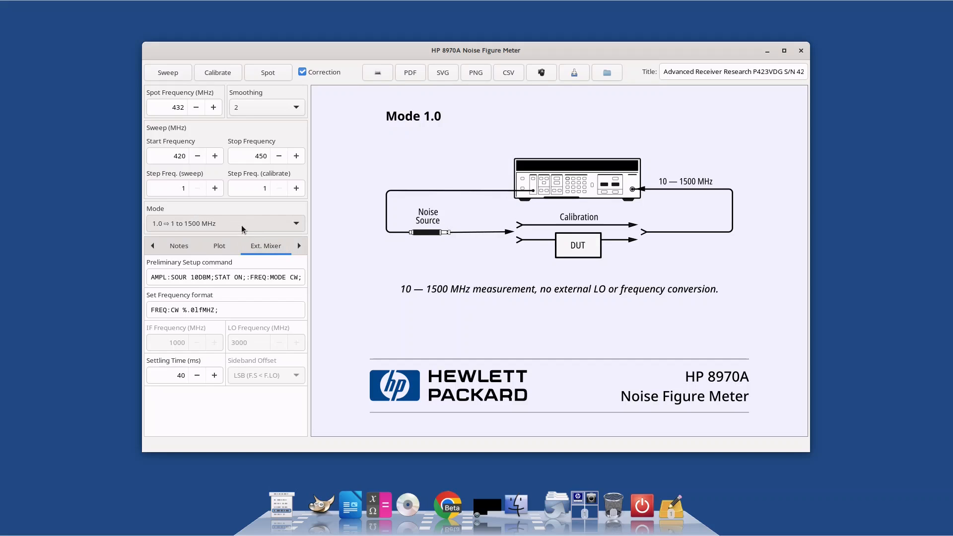
pyautogui.click(241, 225)
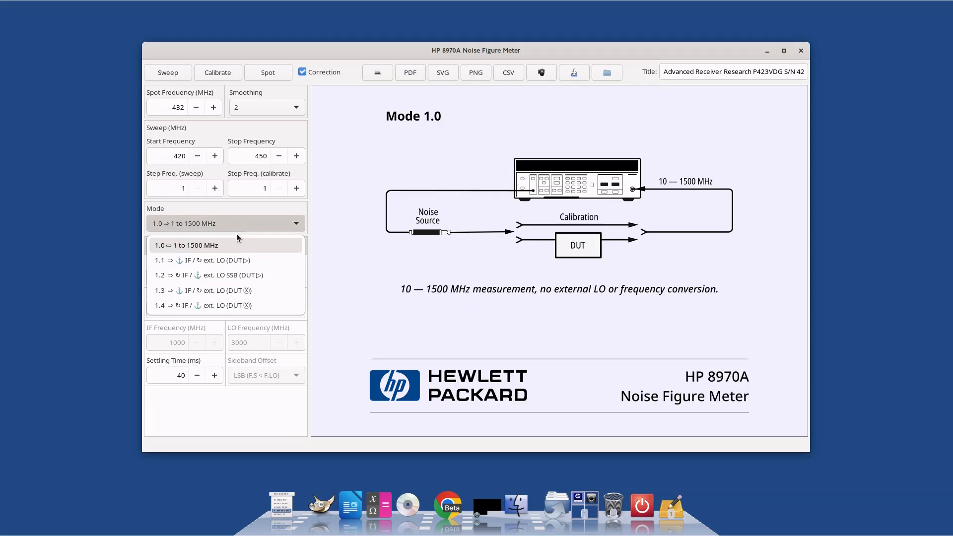
pyautogui.click(219, 264)
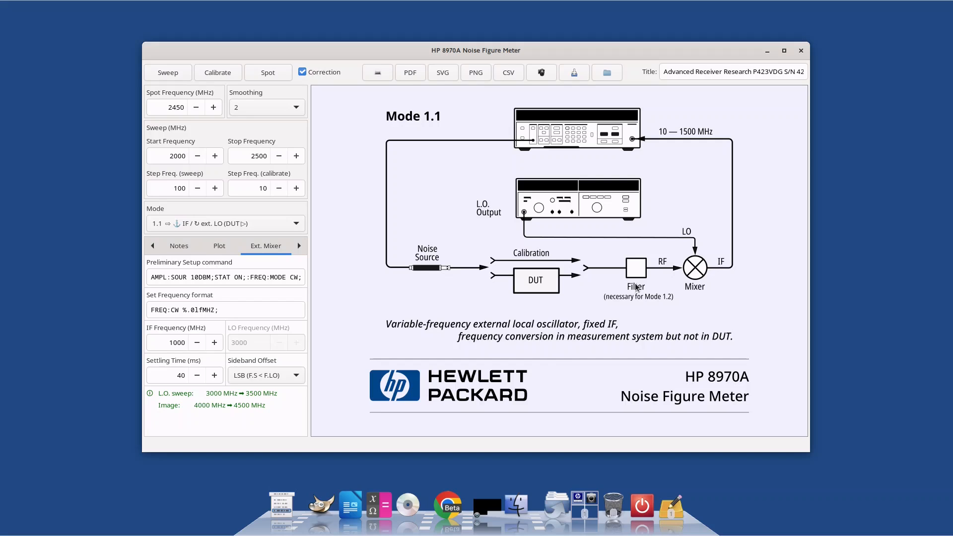
# Step: Try the USB (F.S > F.LO) sideband offset and return it to LSB (F.S < F.LO)
pyautogui.click(257, 379)
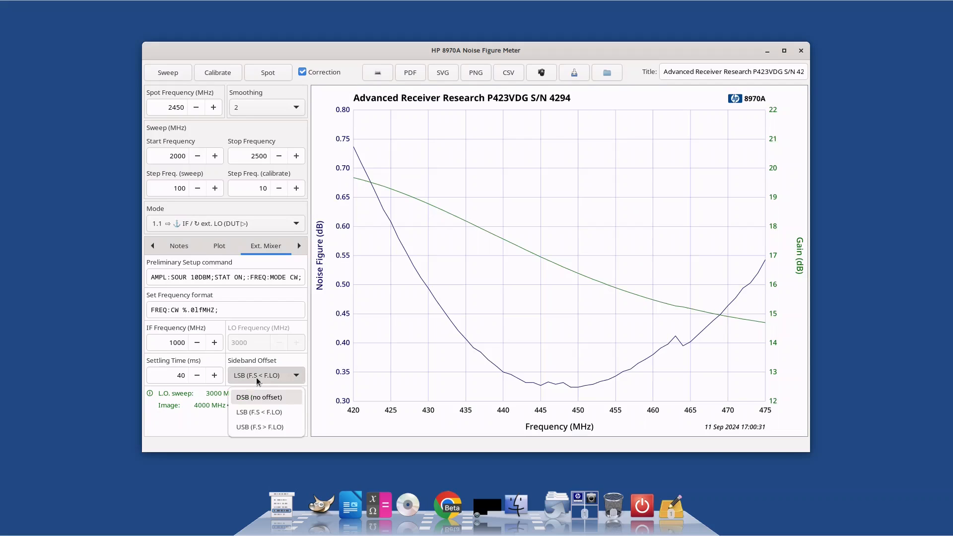
pyautogui.click(257, 426)
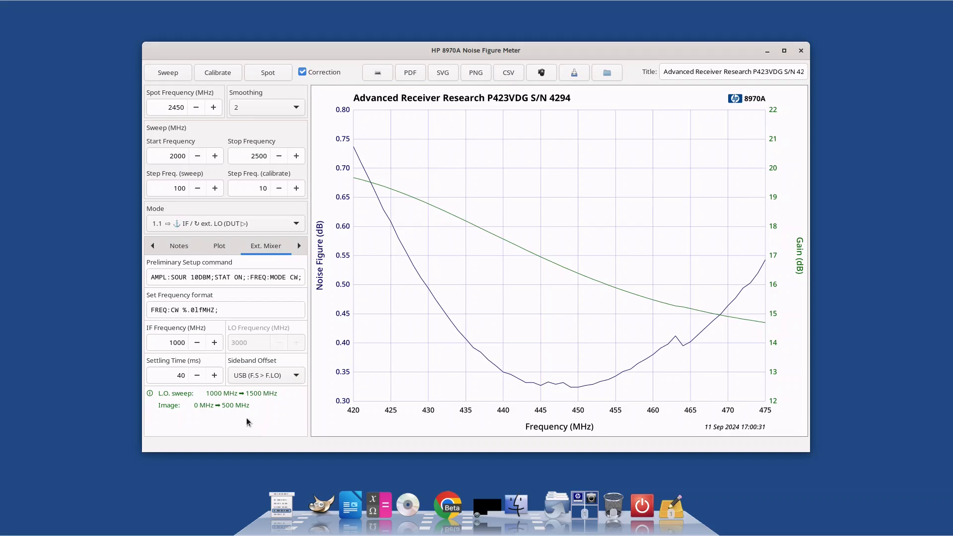
pyautogui.click(258, 377)
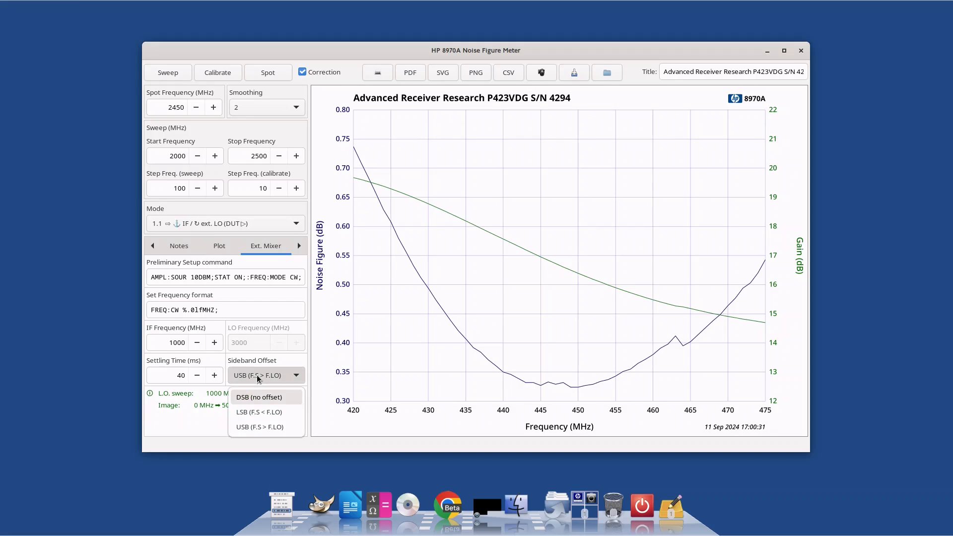
pyautogui.click(257, 414)
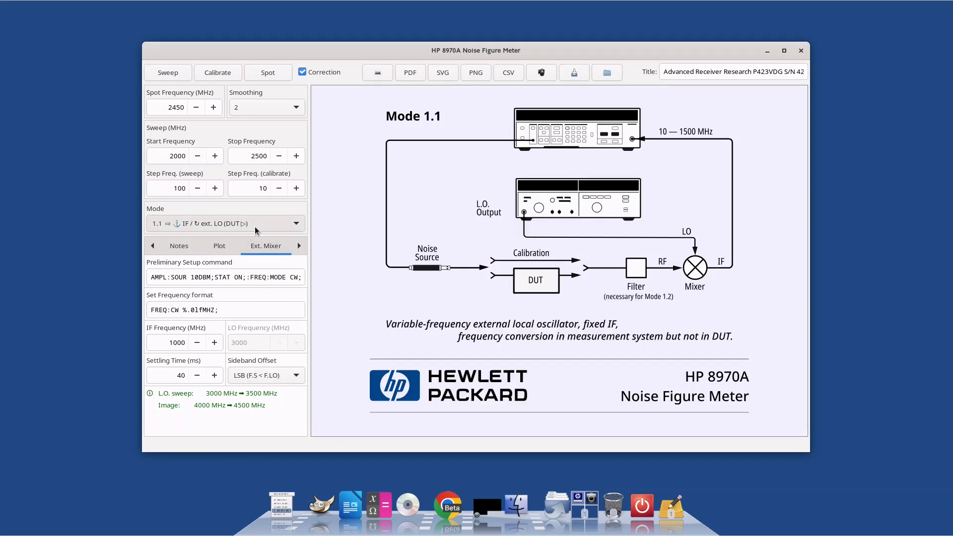
# Step: Check the mode selection and examine the full preliminary setup command for the external local oscillator
pyautogui.click(256, 227)
pyautogui.click(256, 228)
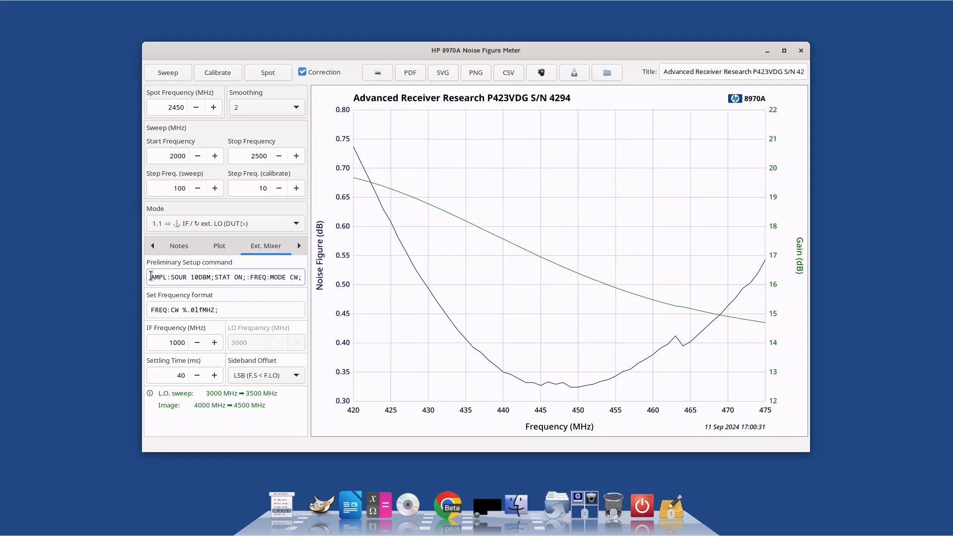
pyautogui.moveTo(151, 276); pyautogui.dragTo(324, 272)
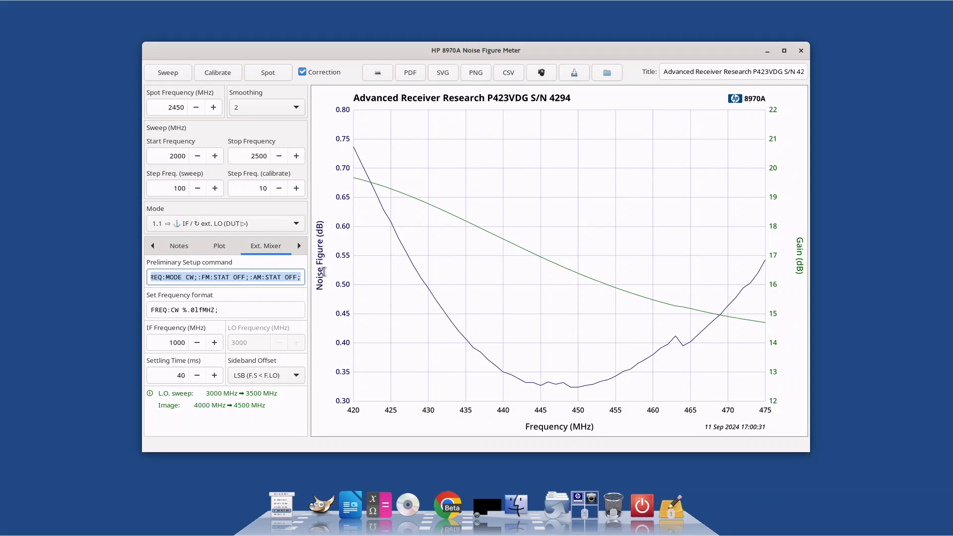
pyautogui.click(277, 278)
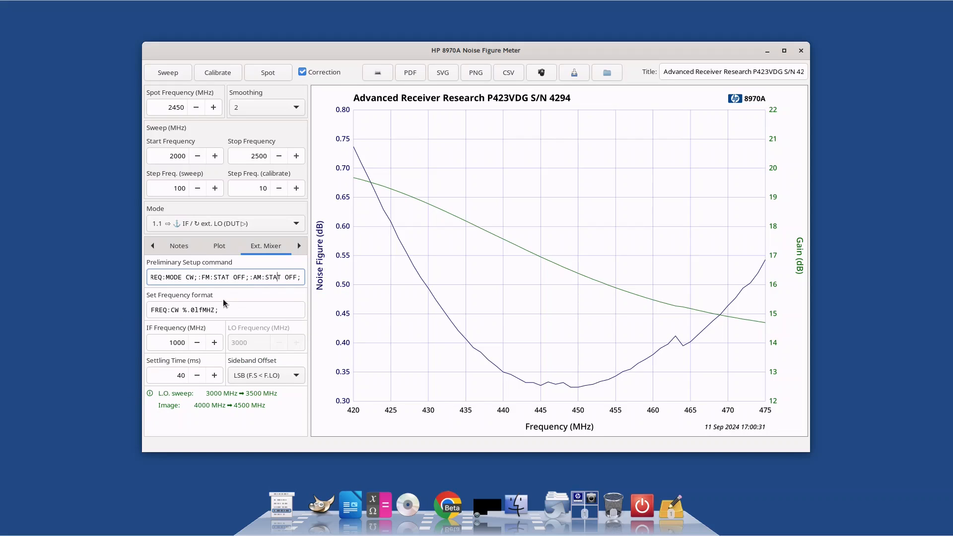
# Step: Examine the set frequency format command for the external local oscillator
pyautogui.click(225, 312)
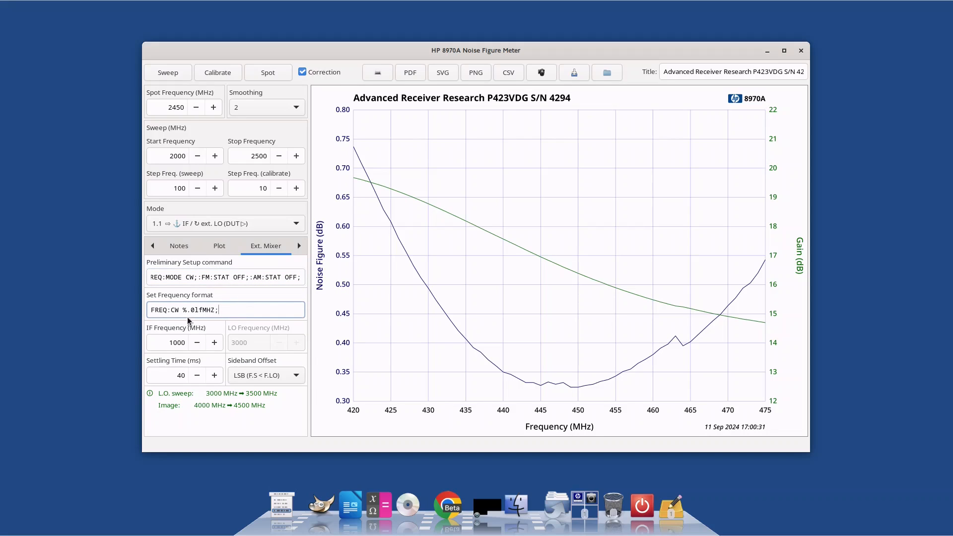
pyautogui.moveTo(187, 311); pyautogui.dragTo(204, 311)
# Step: Try the A4 page size for PDF/SVG output and return it to Letter
pyautogui.click(300, 250)
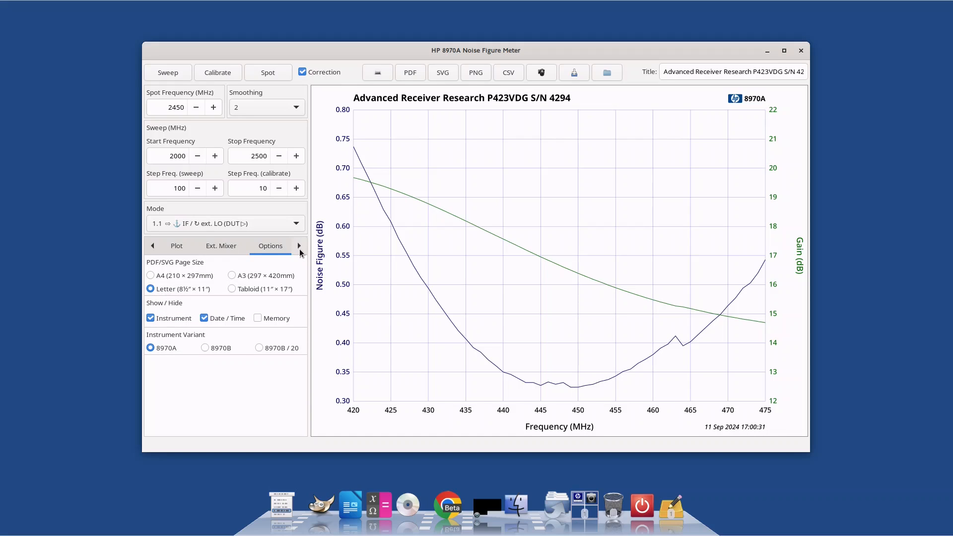
pyautogui.click(164, 279)
pyautogui.click(182, 288)
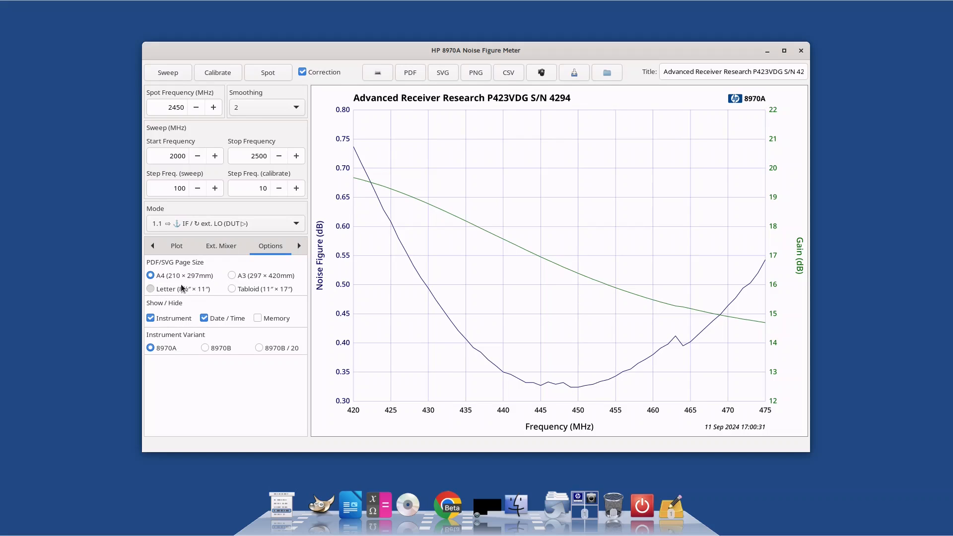
# Step: Hide the plot's date and time, also toggling the instrument label and memory display and restoring both
pyautogui.click(170, 320)
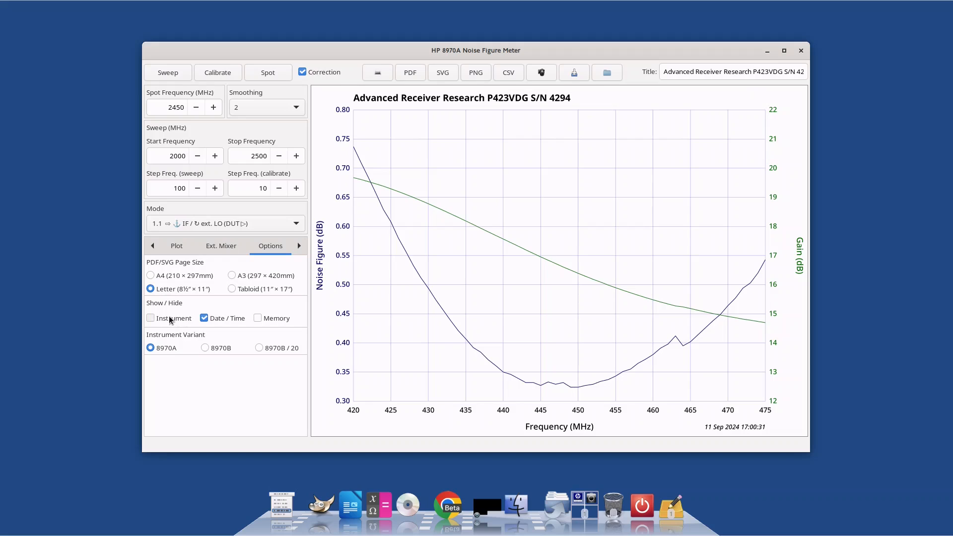
pyautogui.click(170, 320)
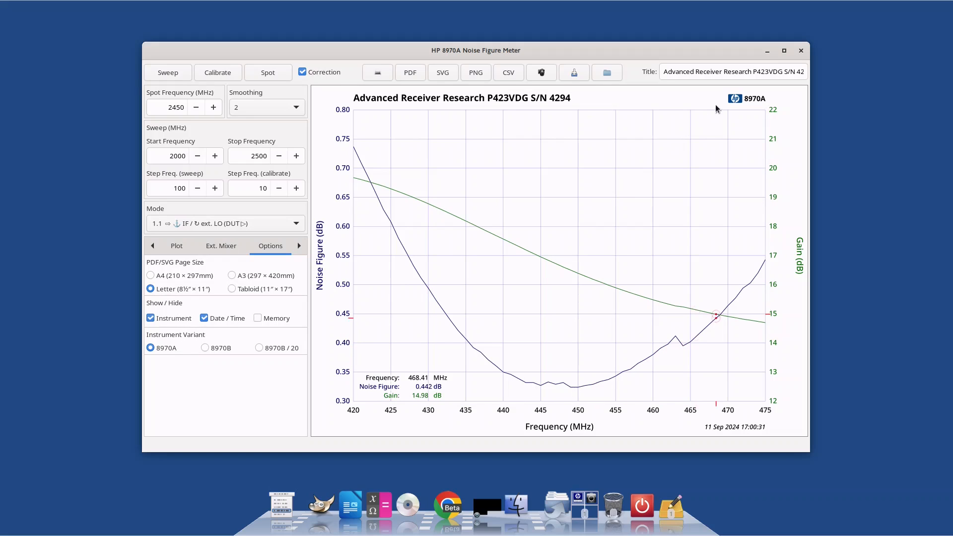
pyautogui.click(222, 322)
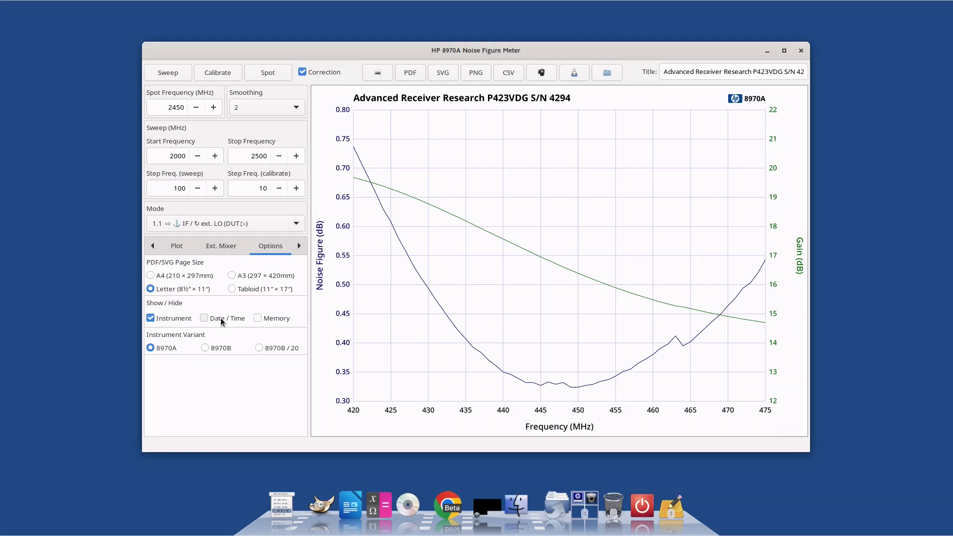
pyautogui.click(289, 323)
pyautogui.click(289, 322)
# Step: Try calibration step frequencies of 1 and 7 MHz and set the value back to 10 MHz
pyautogui.doubleClick(258, 188)
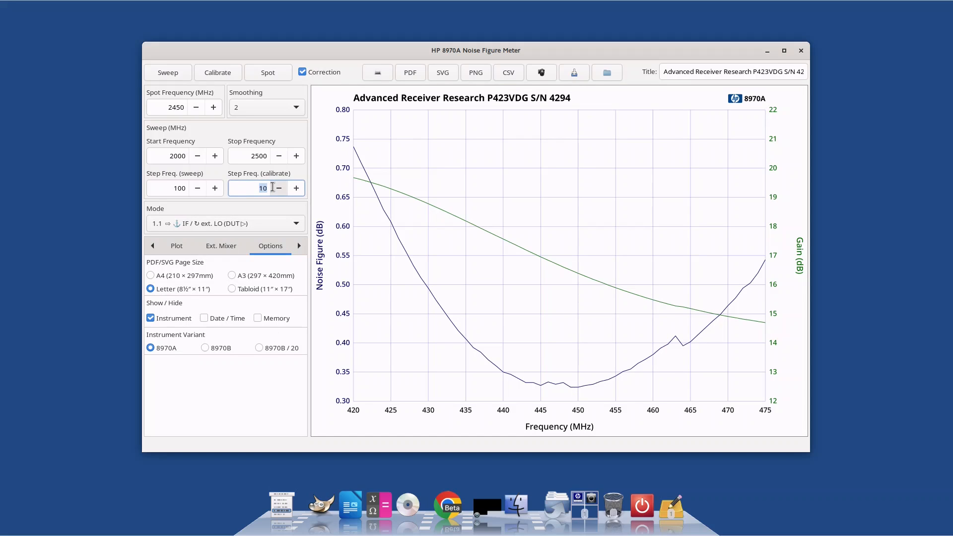
pyautogui.write('1')
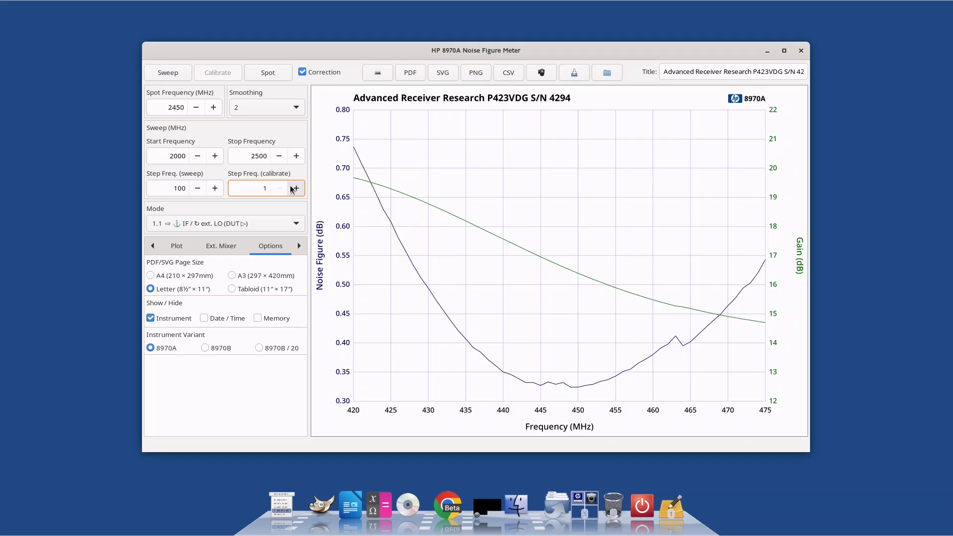
pyautogui.click(296, 188)
pyautogui.click(296, 189)
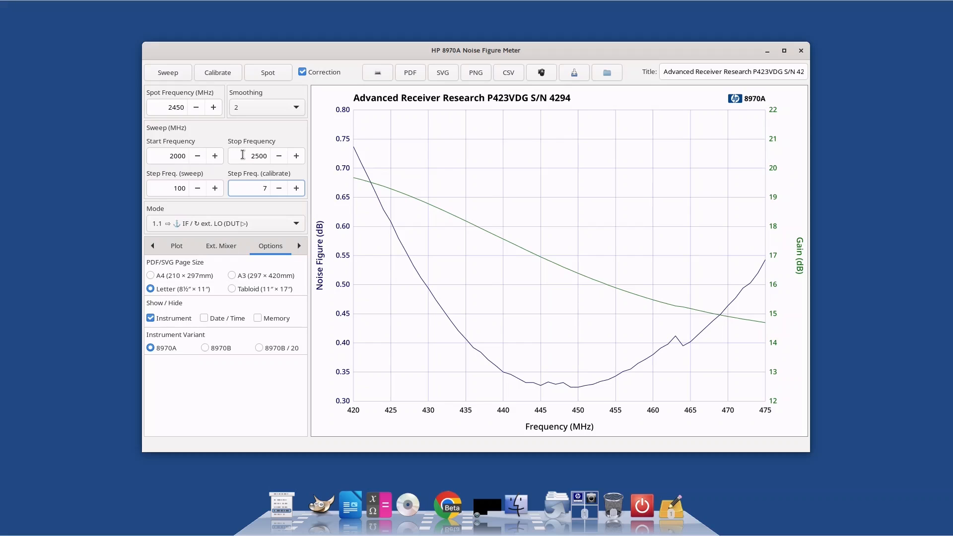
pyautogui.doubleClick(266, 188)
pyautogui.press('BackSpace')
pyautogui.write('10')
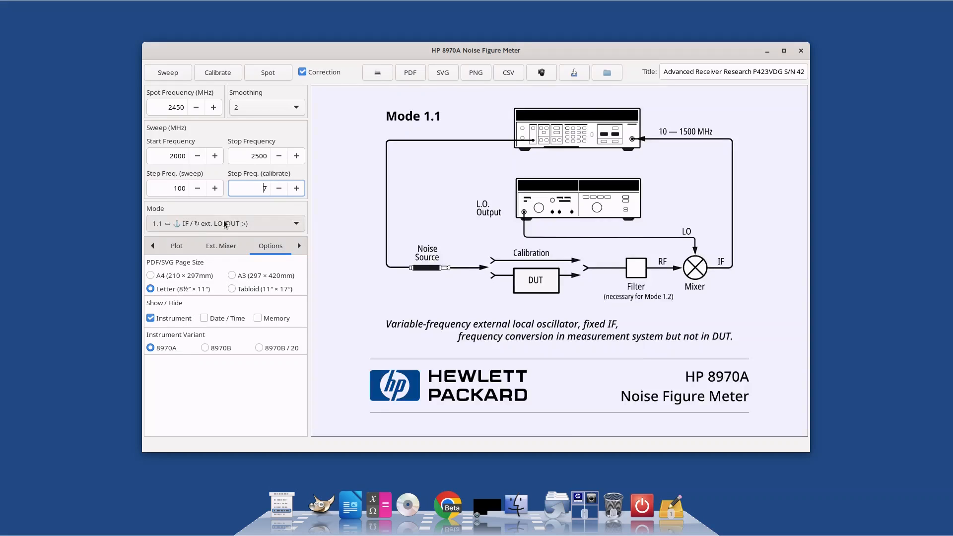
# Step: Add a 100 MHz entry with an ENR of 15.20 dB to the Eaton7618E noise source table
pyautogui.click(300, 246)
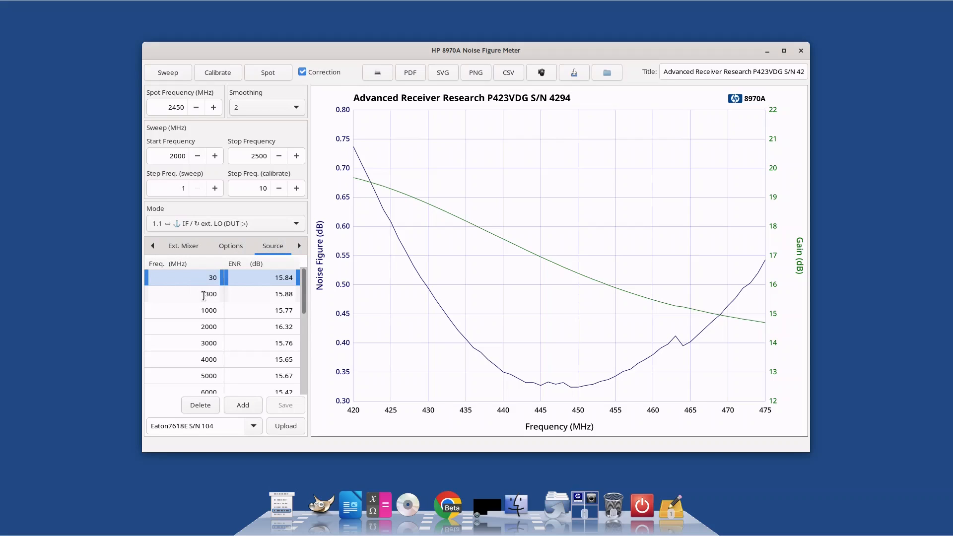
pyautogui.click(234, 400)
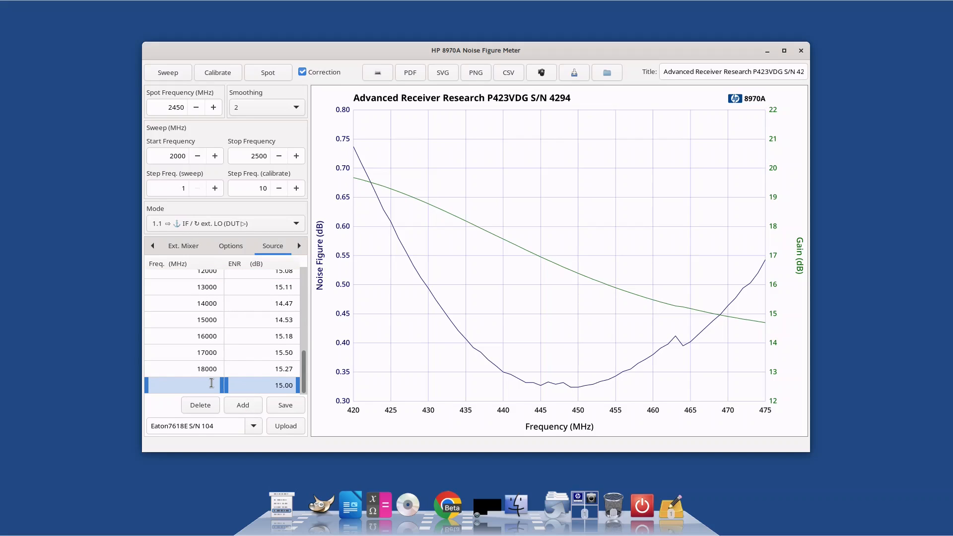
pyautogui.write('100')
pyautogui.press('Return')
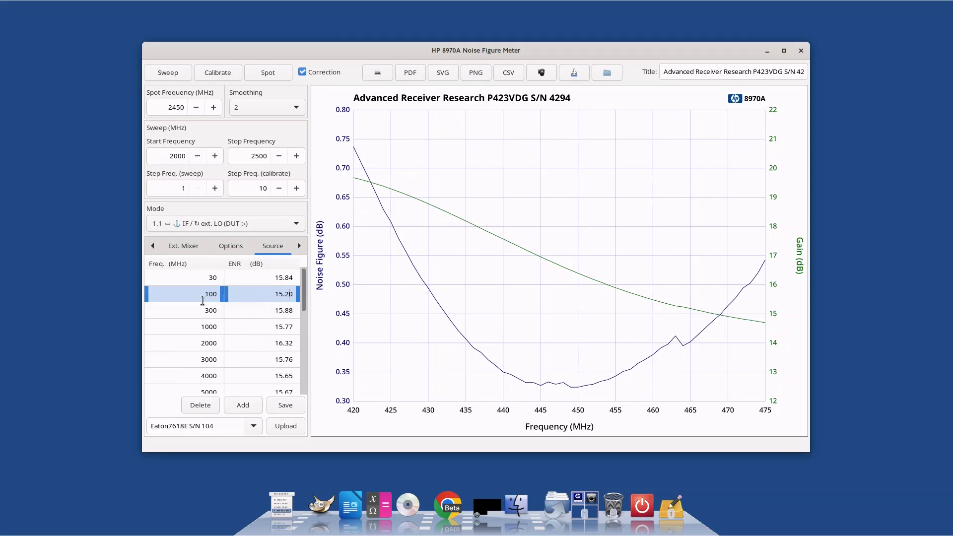
# Step: Delete the 100 MHz entry from the noise source table and list the available noise sources
pyautogui.click(200, 409)
pyautogui.click(252, 427)
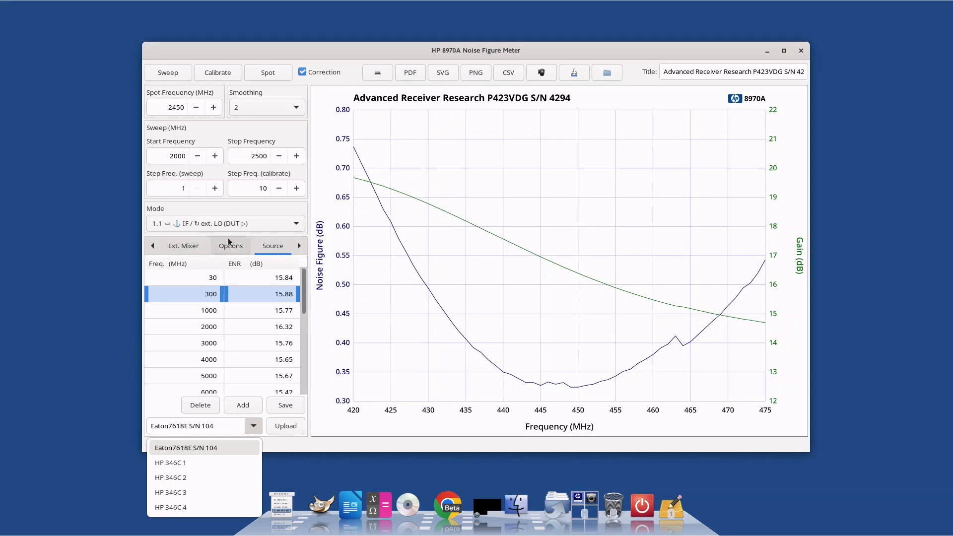
# Step: Display the GPIB settings, try HP8970 PID 9 and return it to 8
pyautogui.click(300, 247)
pyautogui.click(300, 246)
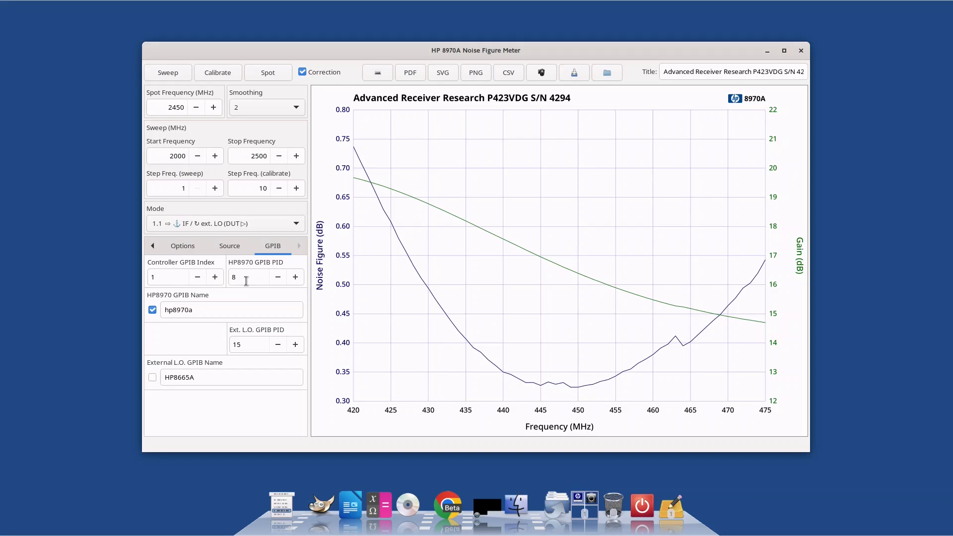
pyautogui.click(296, 277)
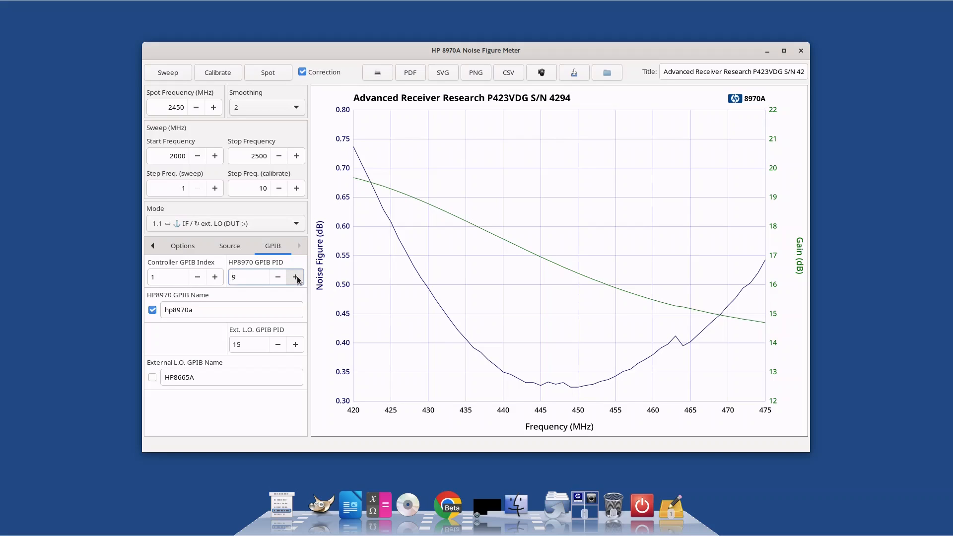
pyautogui.click(278, 277)
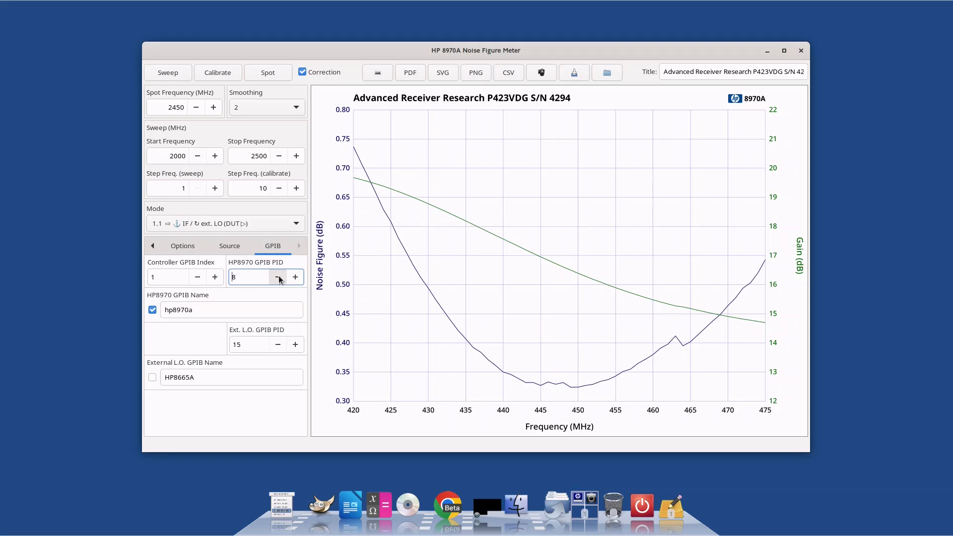
# Step: Disable the HP8970 GPIB name to test PID 9, then restore PID 8 and the name
pyautogui.click(154, 310)
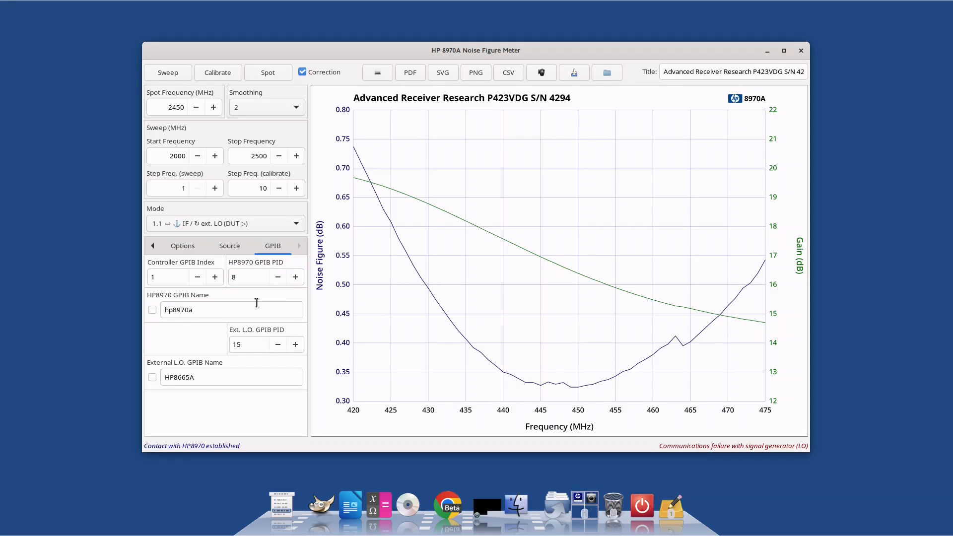
pyautogui.click(296, 277)
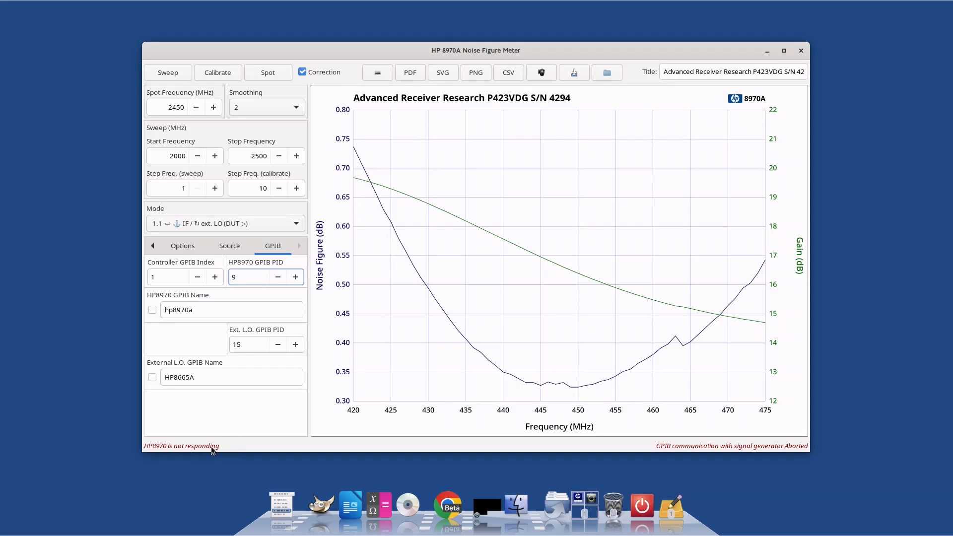
pyautogui.click(279, 277)
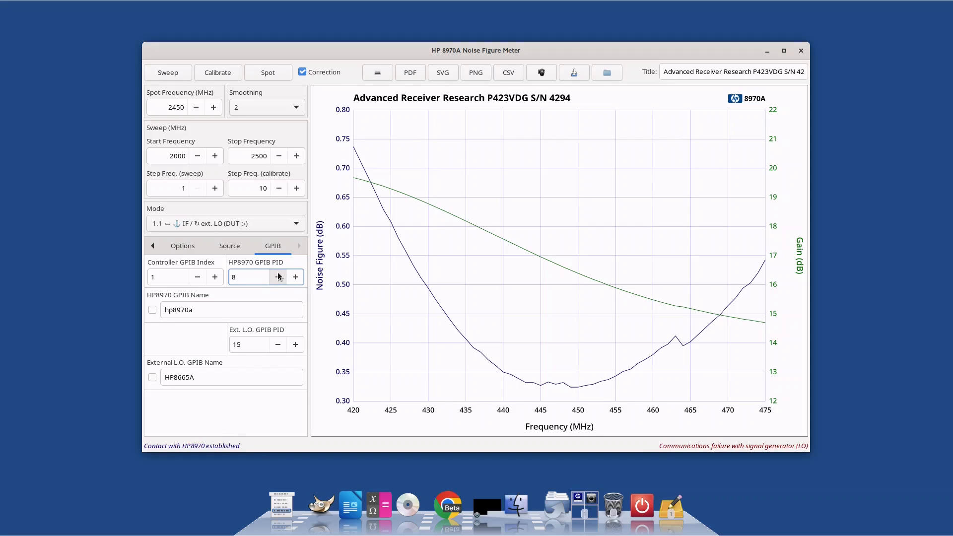
pyautogui.click(153, 310)
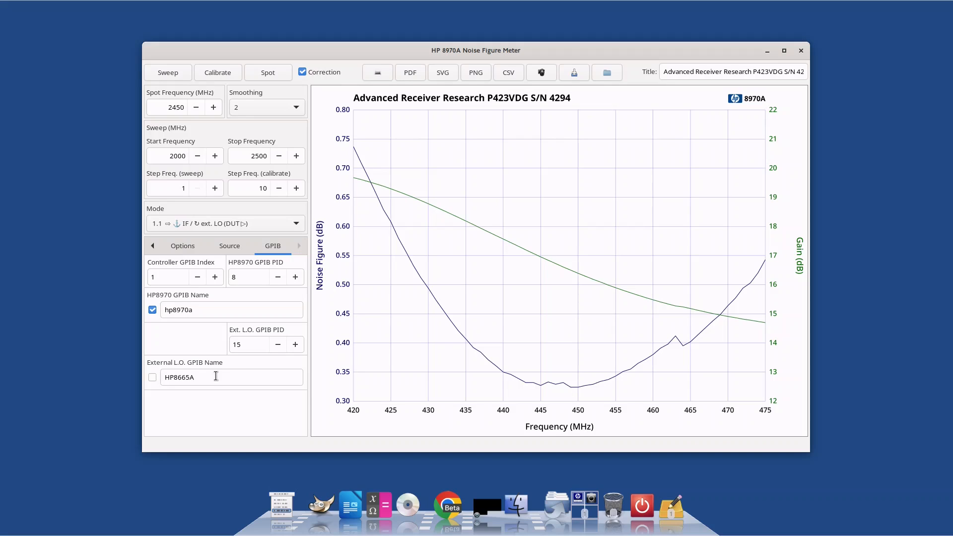
# Step: Try PID 16 for the external LO and return it to 15
pyautogui.click(290, 345)
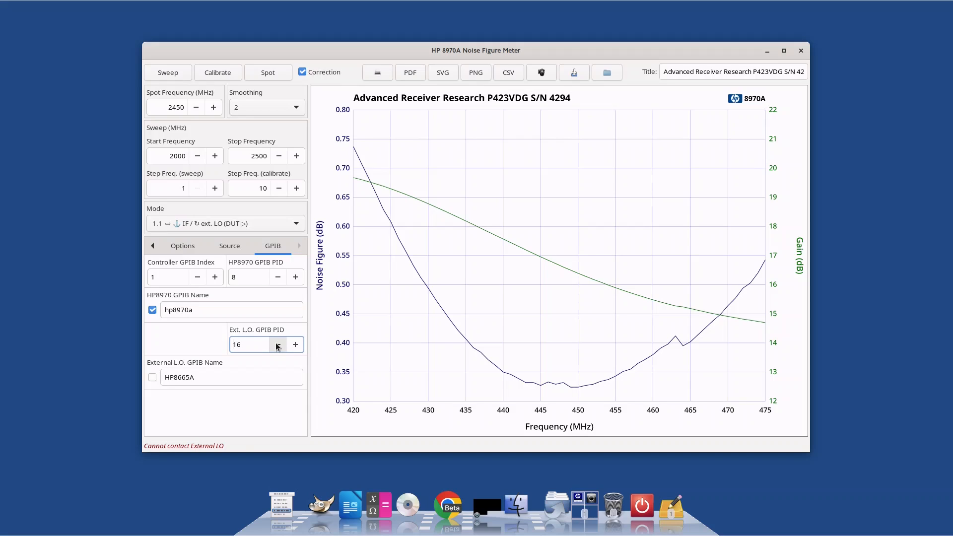
pyautogui.click(278, 345)
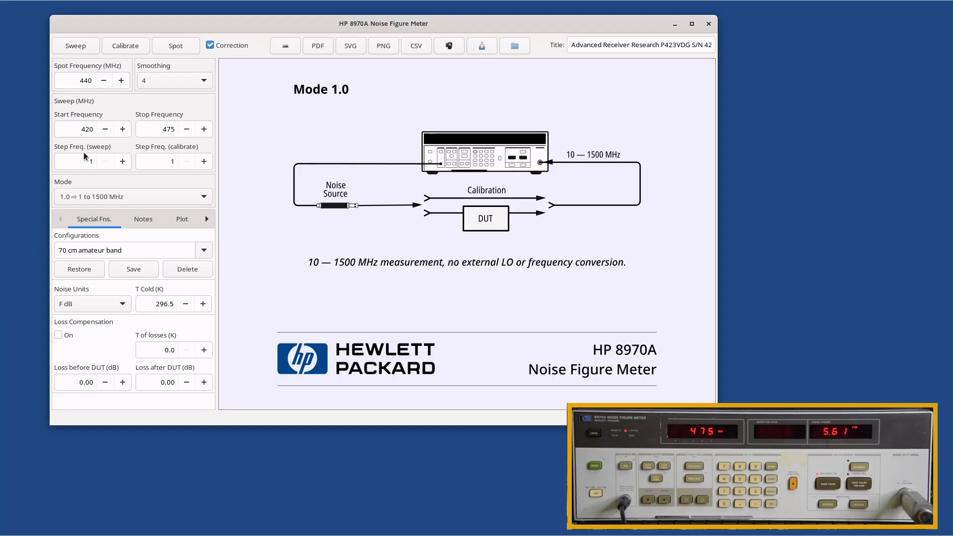
# Step: Calibrate the meter over 420 to 475 MHz and run the measurement sweep in 1 MHz steps
pyautogui.click(137, 45)
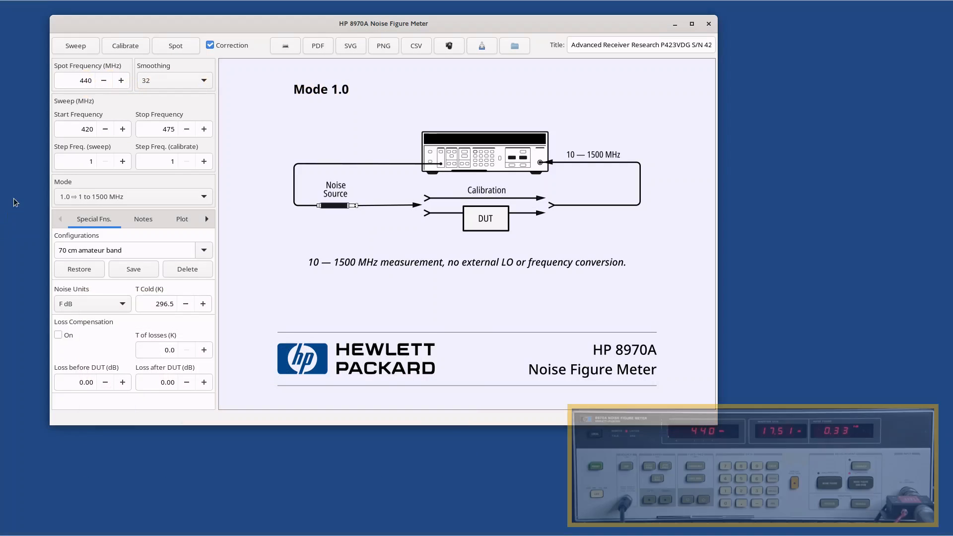
pyautogui.click(67, 50)
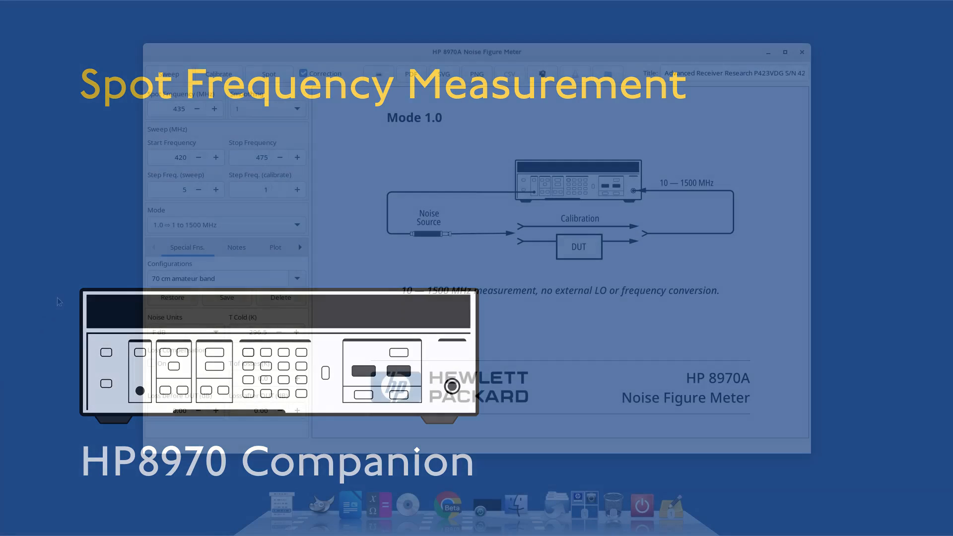
# Step: Set the spot frequency to 430 MHz and start the spot measurement
pyautogui.doubleClick(180, 109)
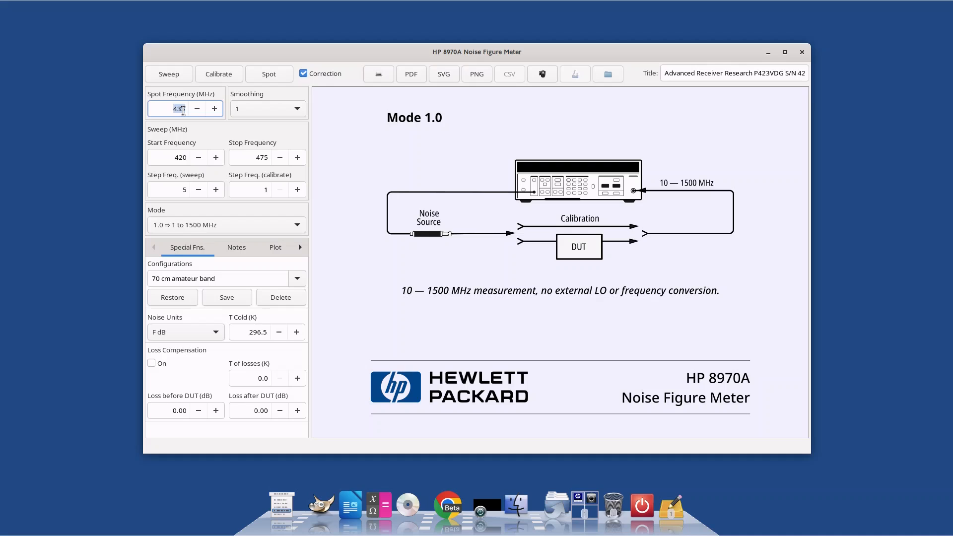
pyautogui.write('430')
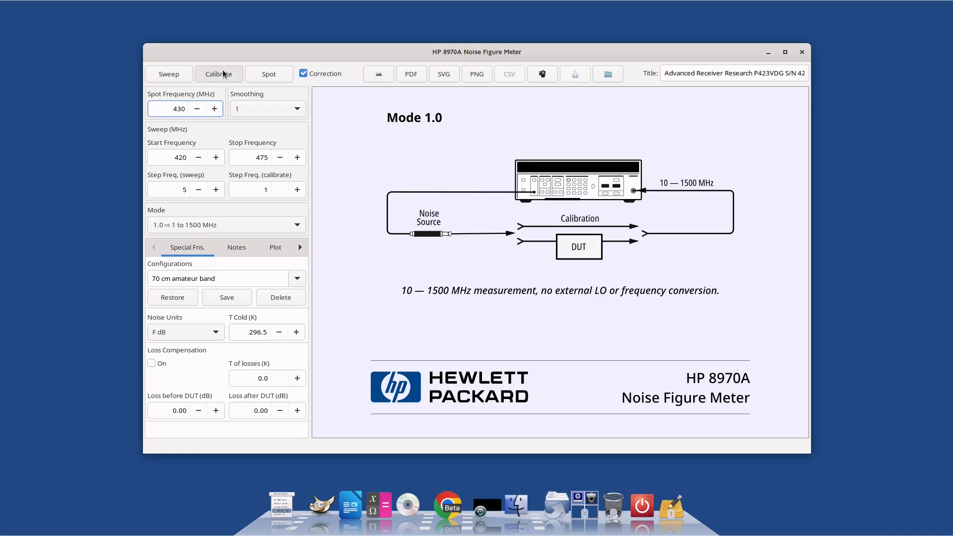
pyautogui.click(266, 76)
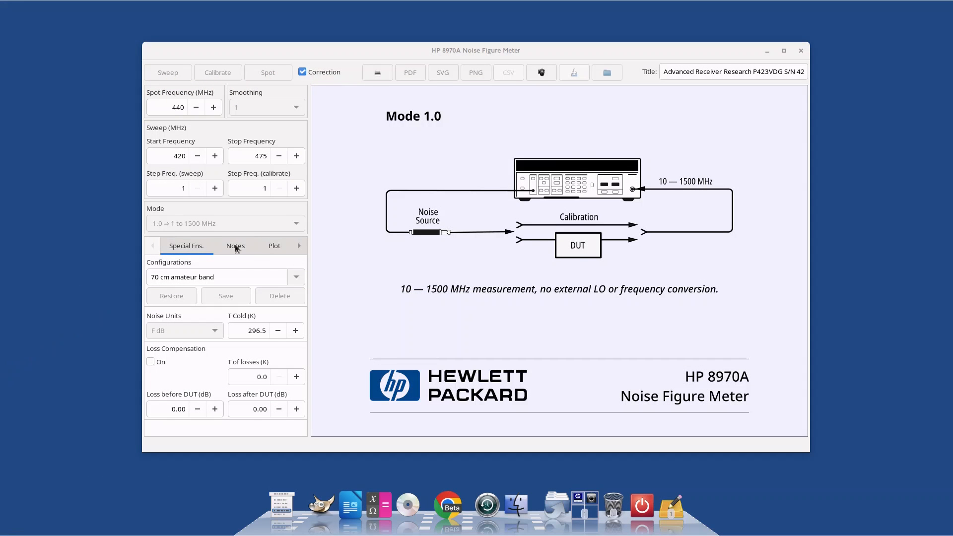
# Step: Load the saved measurement of the Advanced Receiver Research P423VDG preamplifier
pyautogui.click(607, 72)
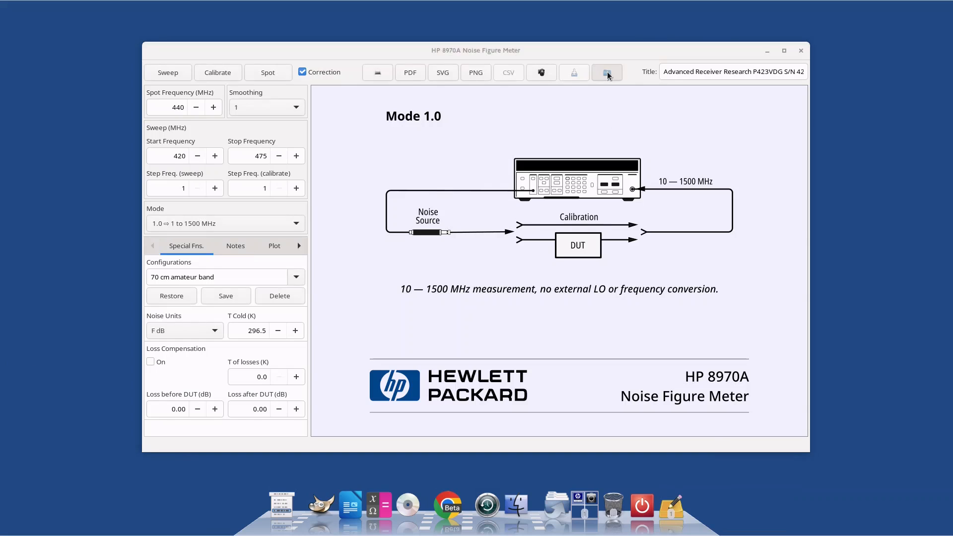
pyautogui.doubleClick(389, 164)
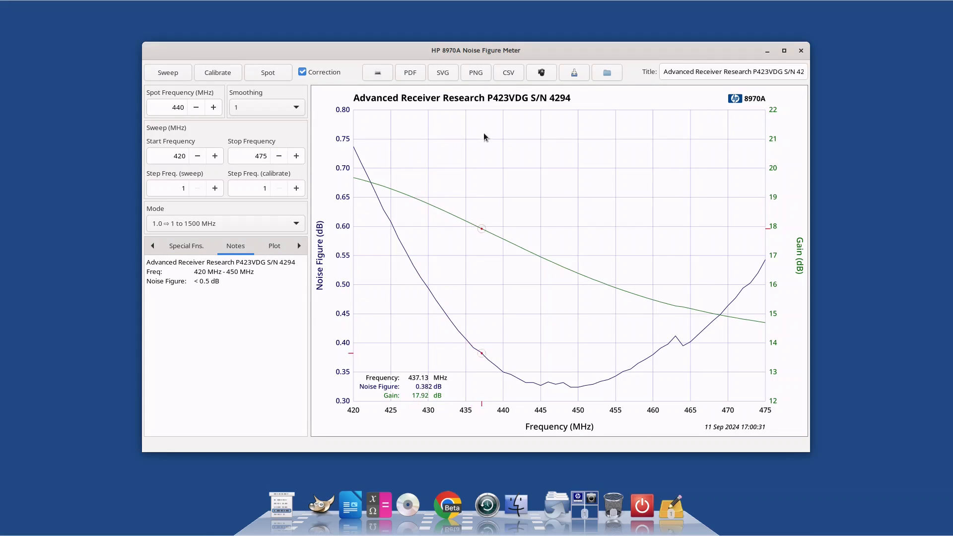
pyautogui.click(543, 73)
# Step: Set the sweep step frequency to 5 MHz
pyautogui.doubleClick(183, 191)
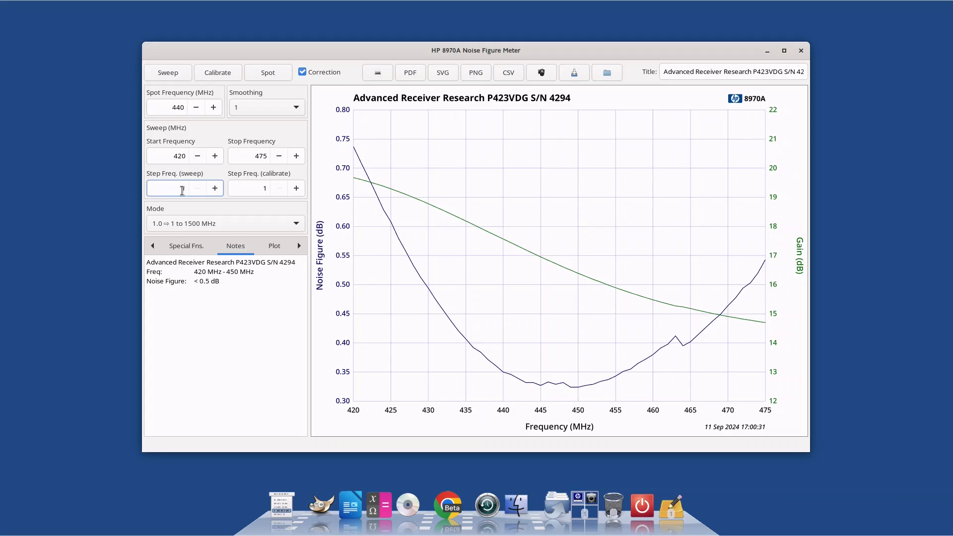
pyautogui.write('5')
# Step: Set the noise range maximum to 1.0 dB with auto scaling off and start the sweep
pyautogui.click(279, 245)
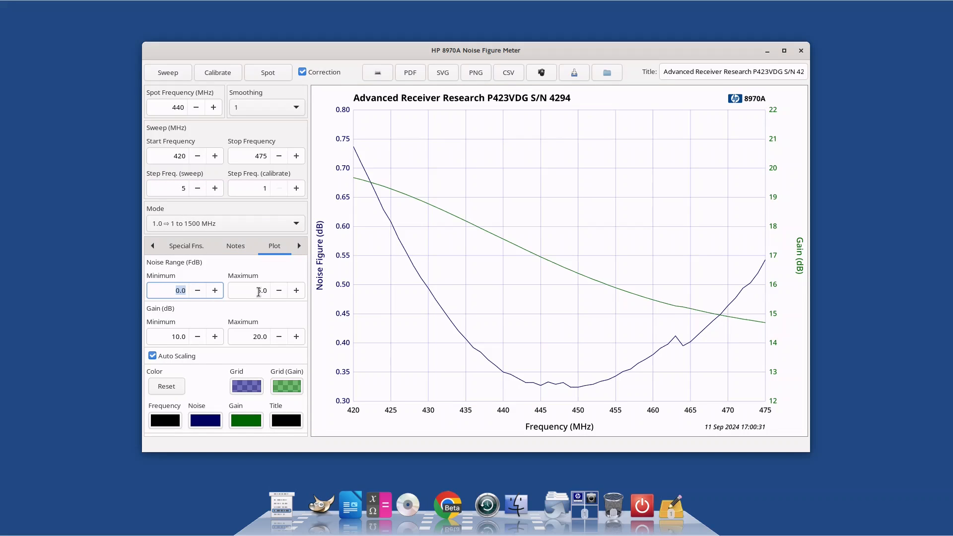
pyautogui.click(259, 290)
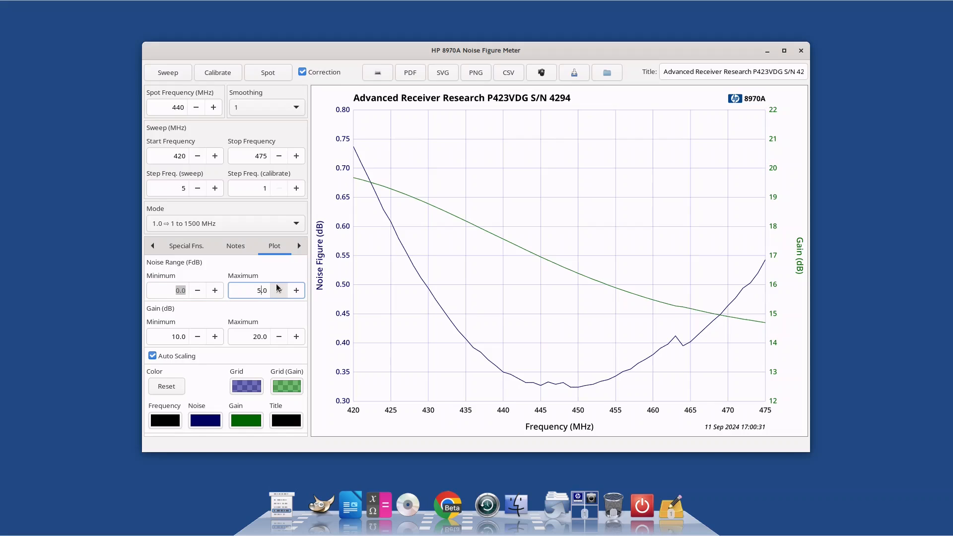
pyautogui.press('BackSpace')
pyautogui.write('1')
pyautogui.press('Return')
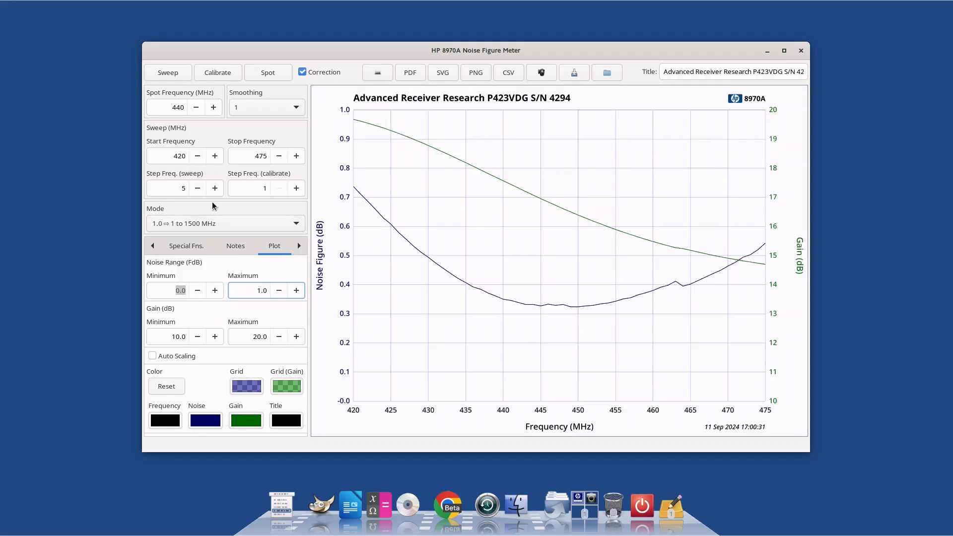
pyautogui.click(160, 78)
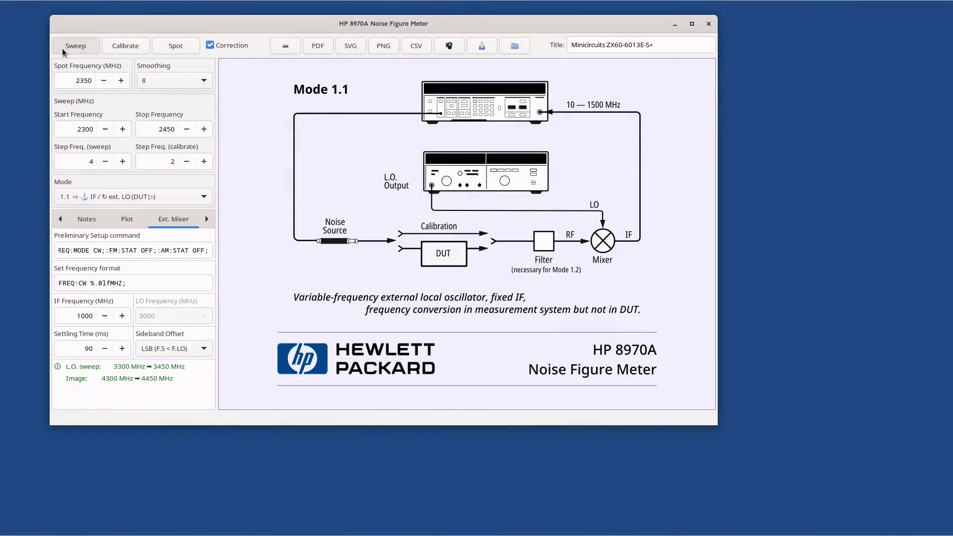
# Step: Start the mode 1.1 sweep of the Minicircuits ZX60-6013E-S+ from 2300 to 2450 MHz in 4 MHz steps
pyautogui.click(63, 52)
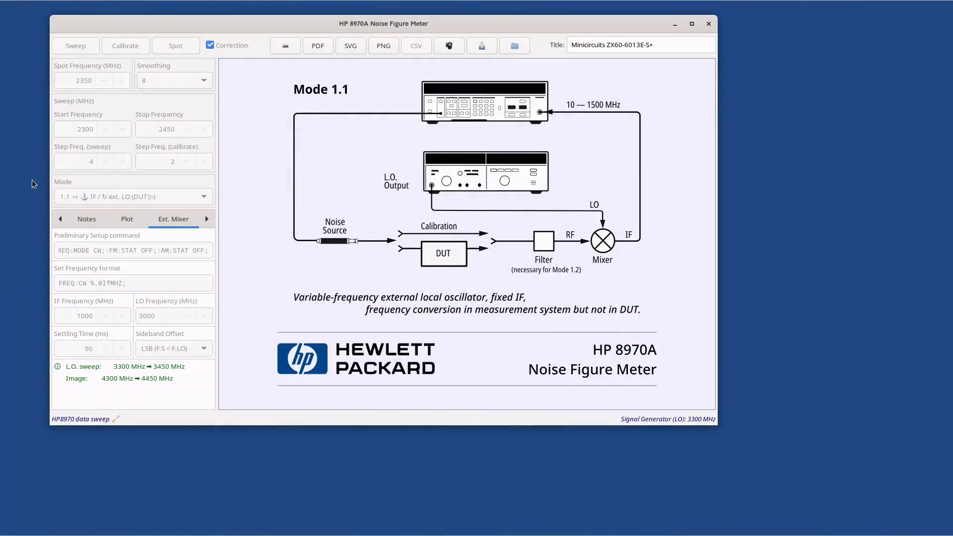